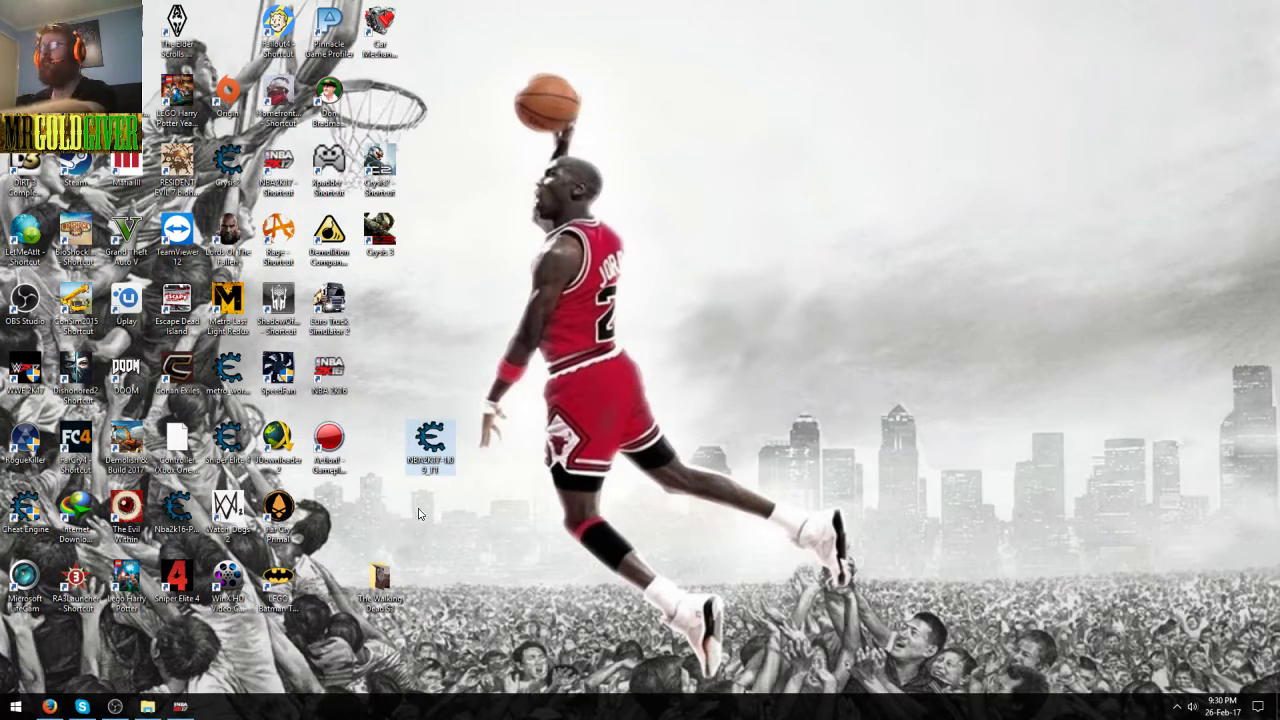
Open the NBA2K17 1.09 cheat table from the desktop in Cheat Engine and read its table comments.
double_click(430, 450)
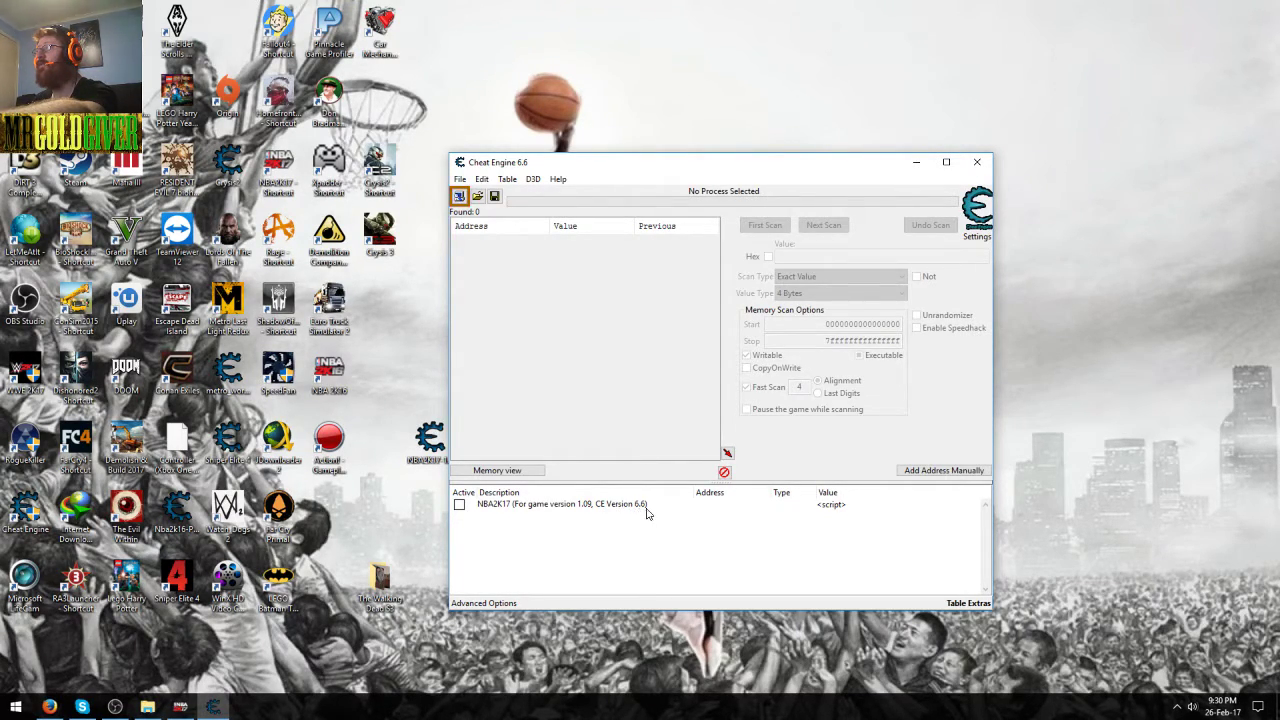
left_click(957, 605)
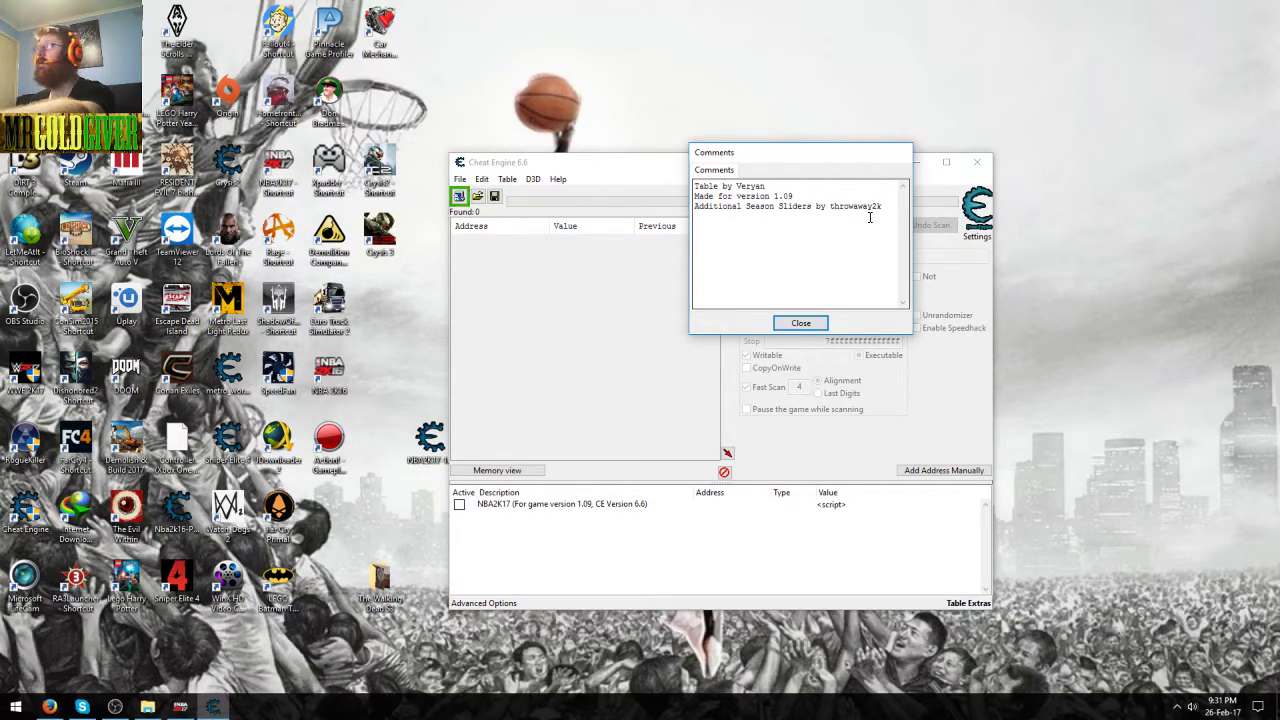
left_click(800, 323)
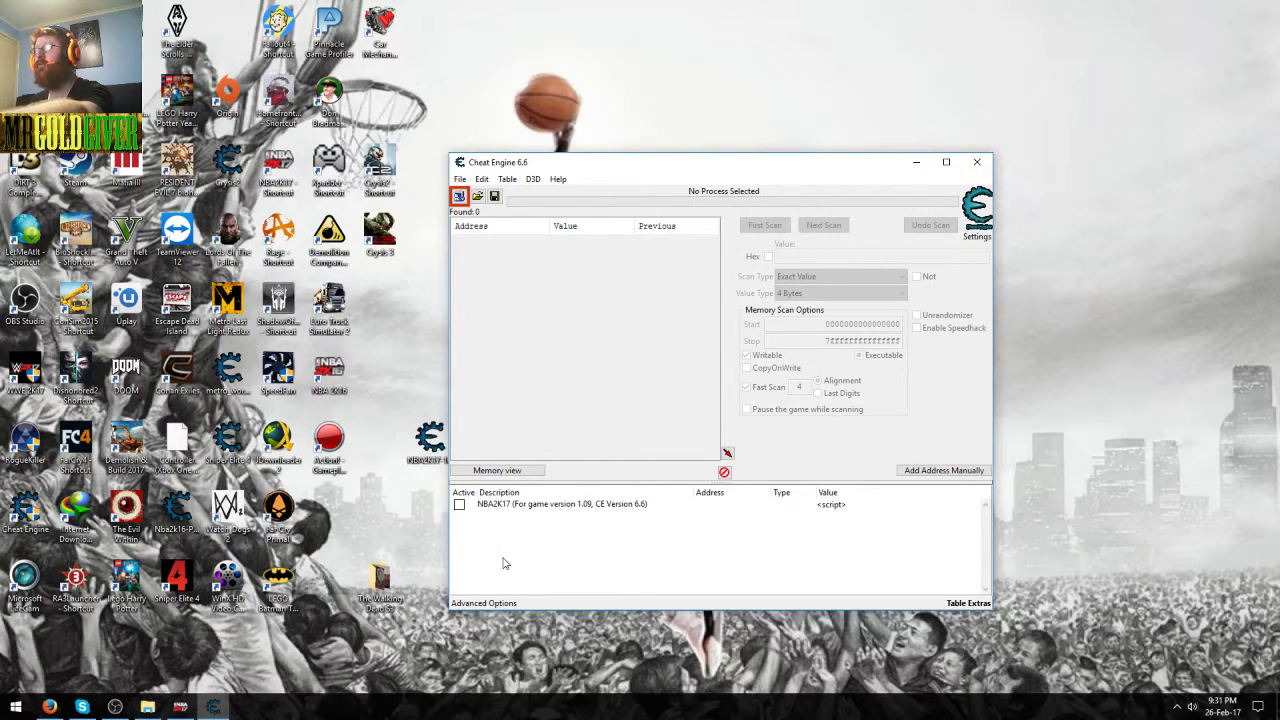
left_click(255, 640)
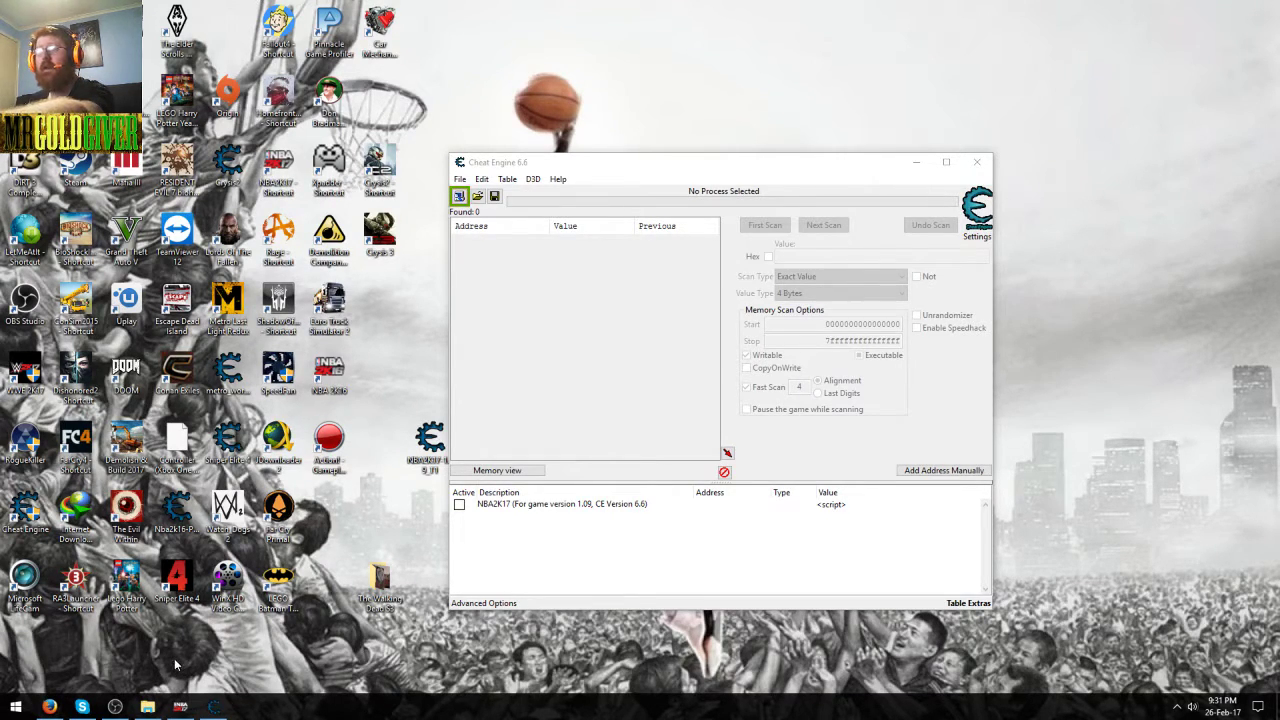
Attach to the running NBA2K17.exe process, keeping the current address list, and activate the NBA2K17 script for game version 1.09.
left_click(180, 706)
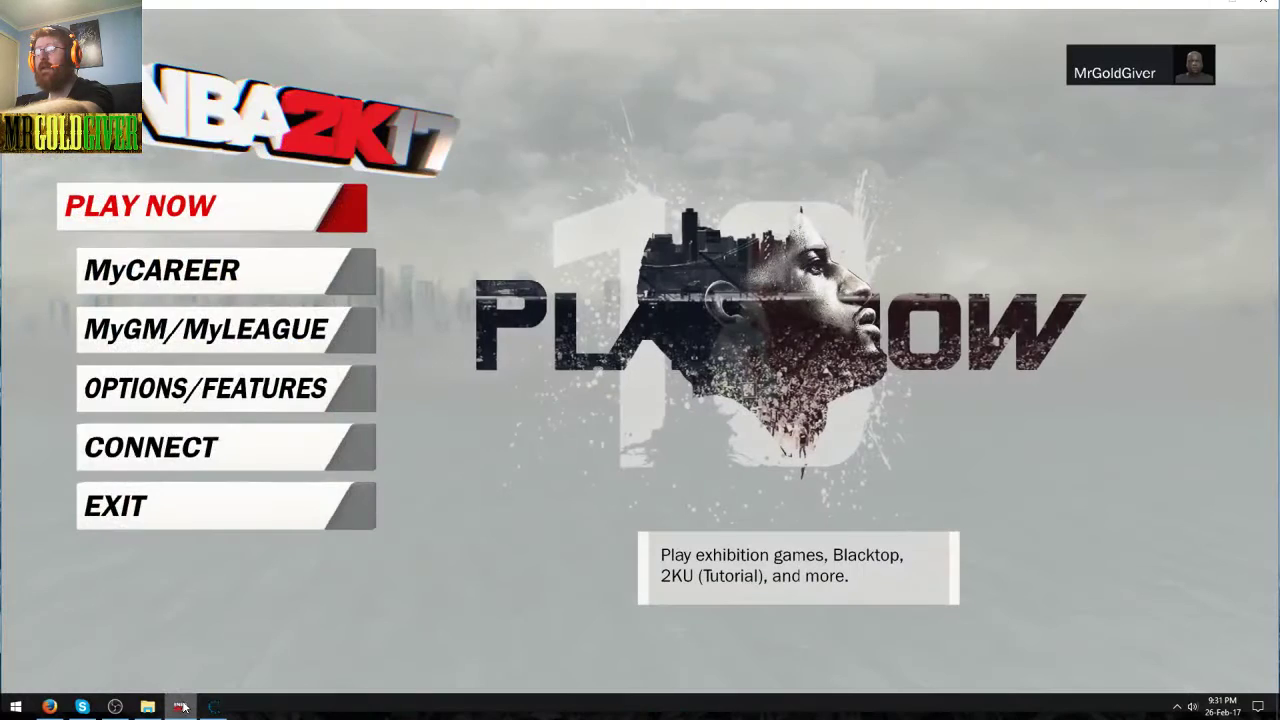
left_click(213, 707)
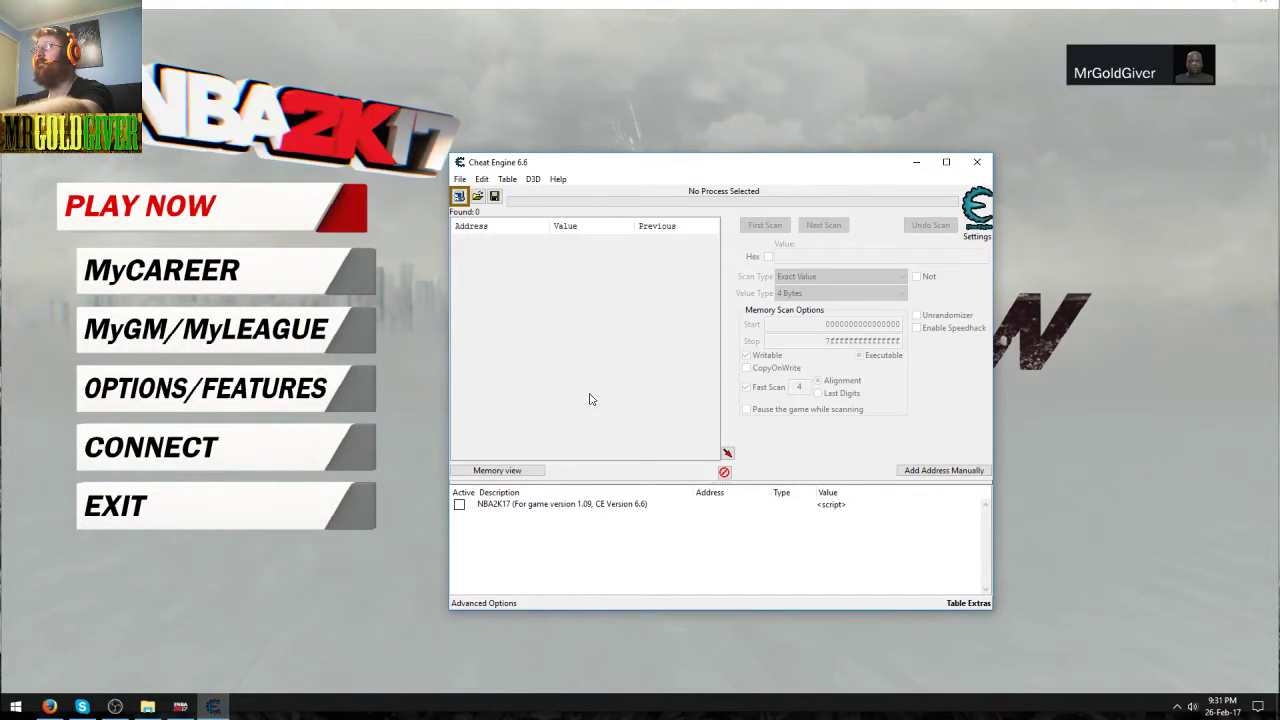
left_click(461, 507)
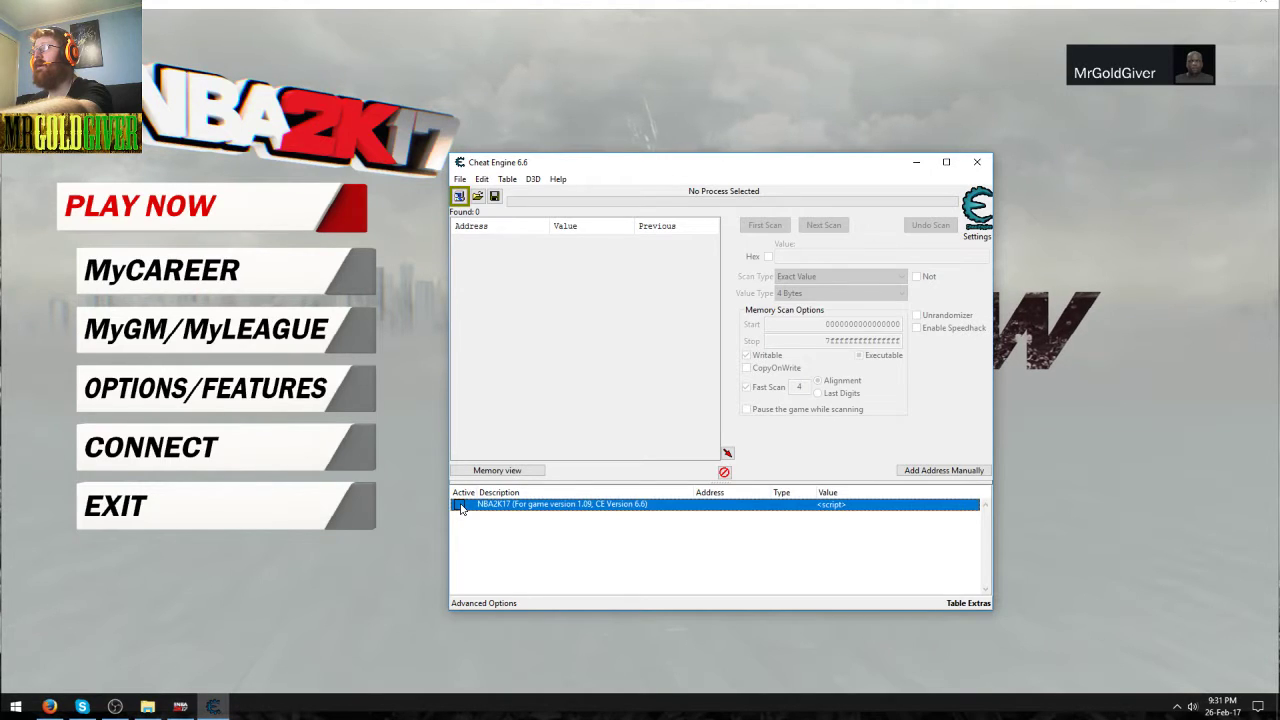
left_click(460, 196)
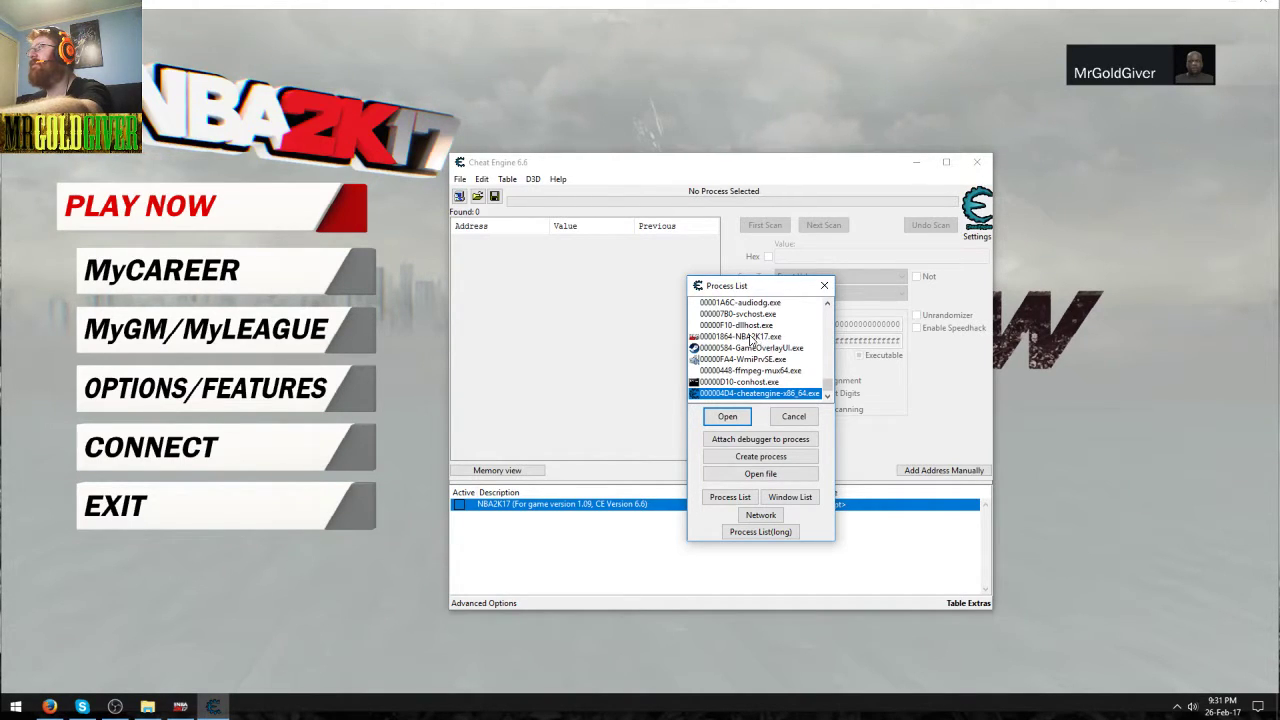
left_click(758, 338)
left_click(745, 421)
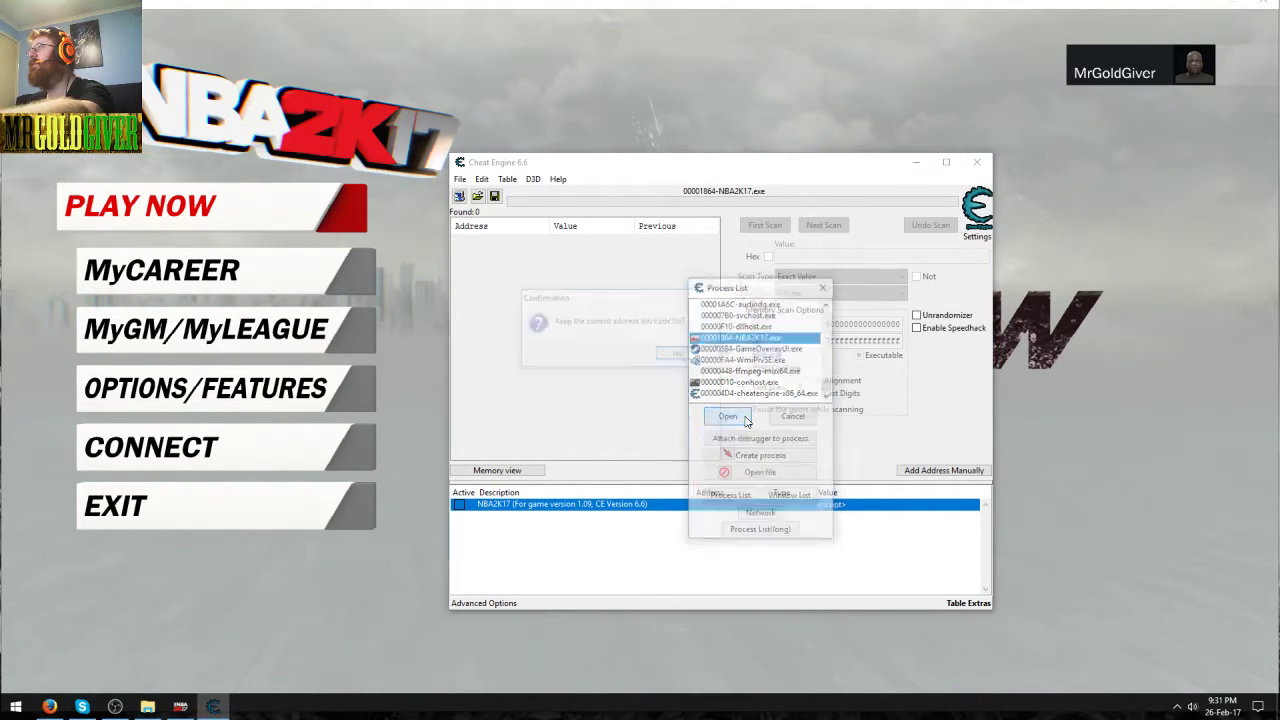
left_click(677, 354)
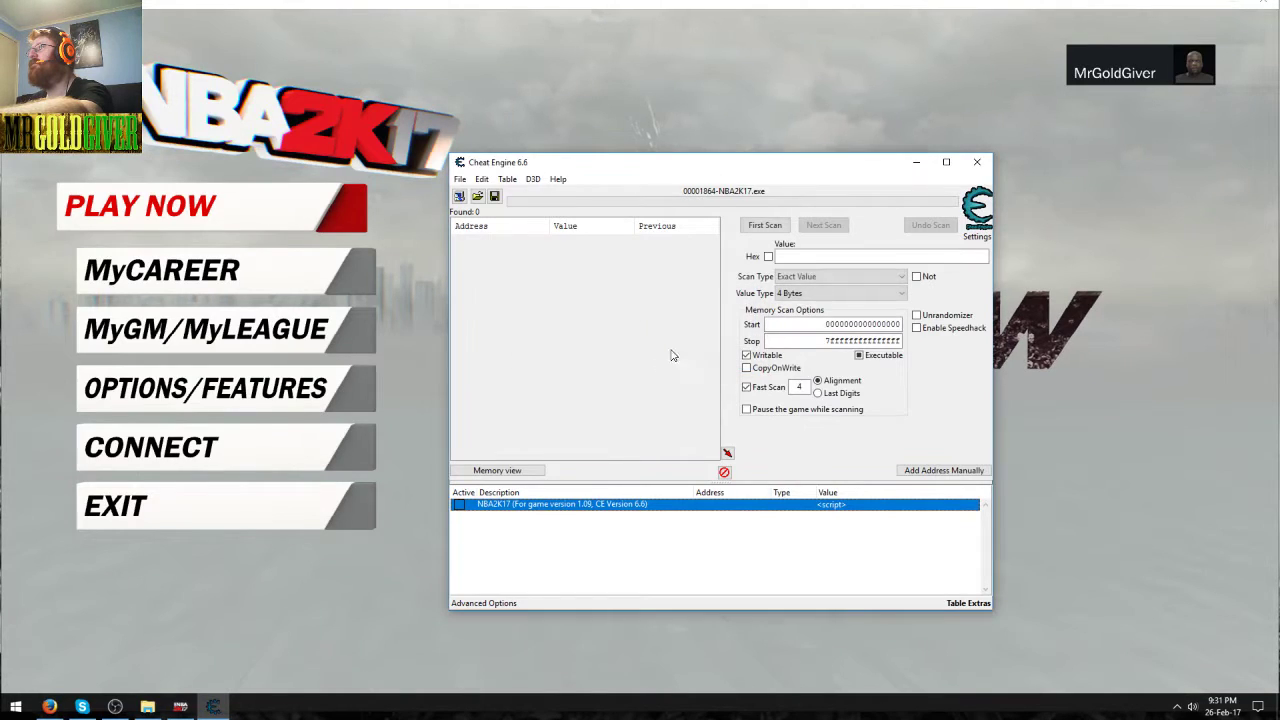
left_click(460, 507)
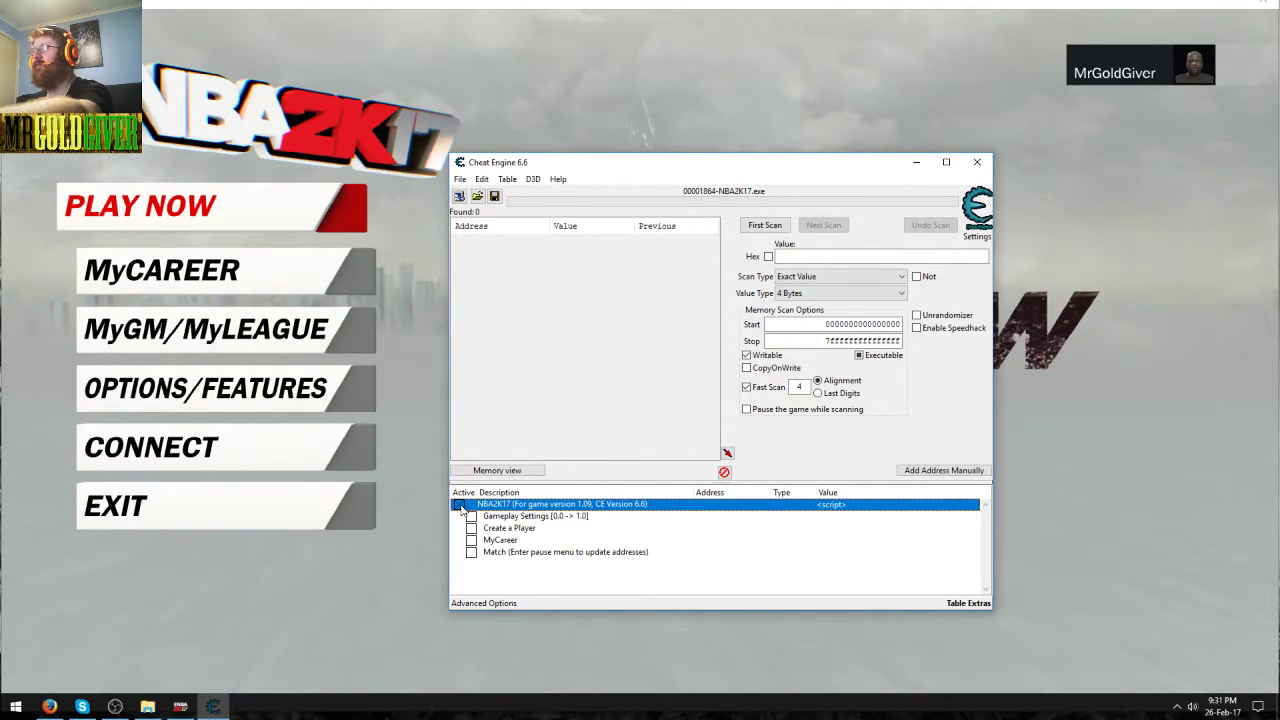
left_click(510, 587)
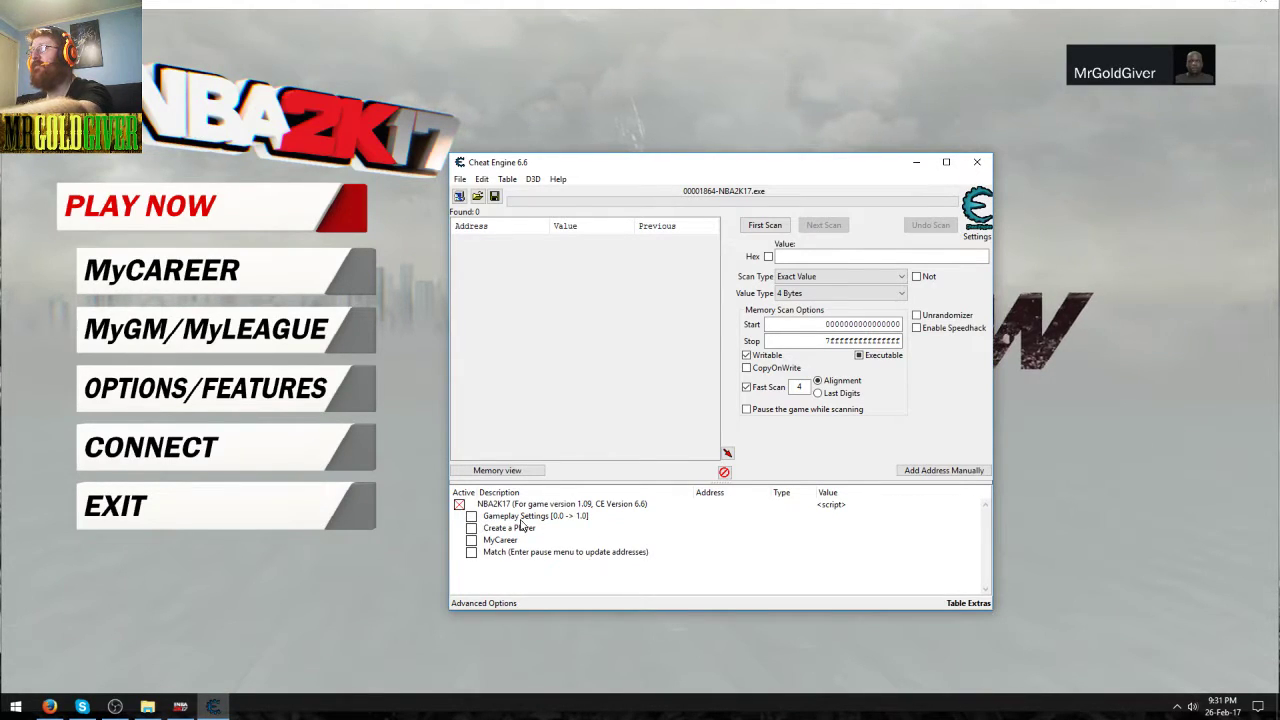
Expand the Gameplay Settings group, look over its difficulty, speed and slider entries, and collapse it again.
left_click(472, 517)
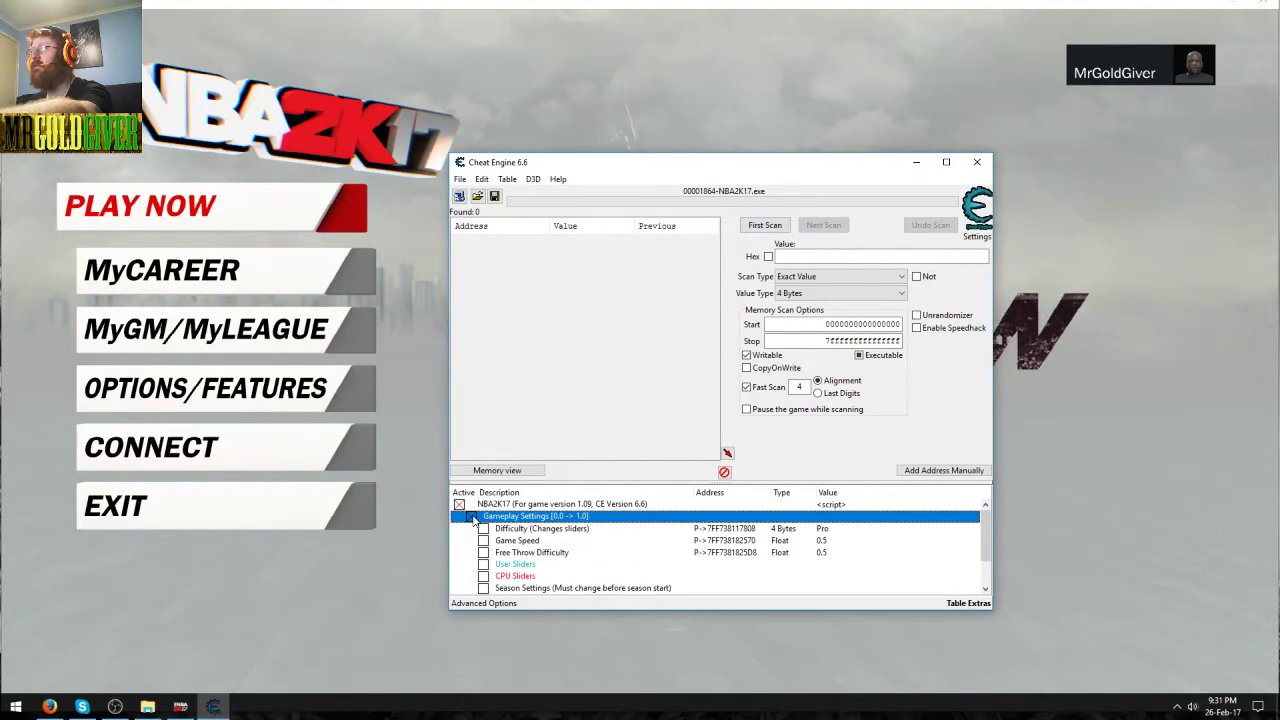
scroll(537, 541, "down", 1)
scroll(537, 541, "up", 1)
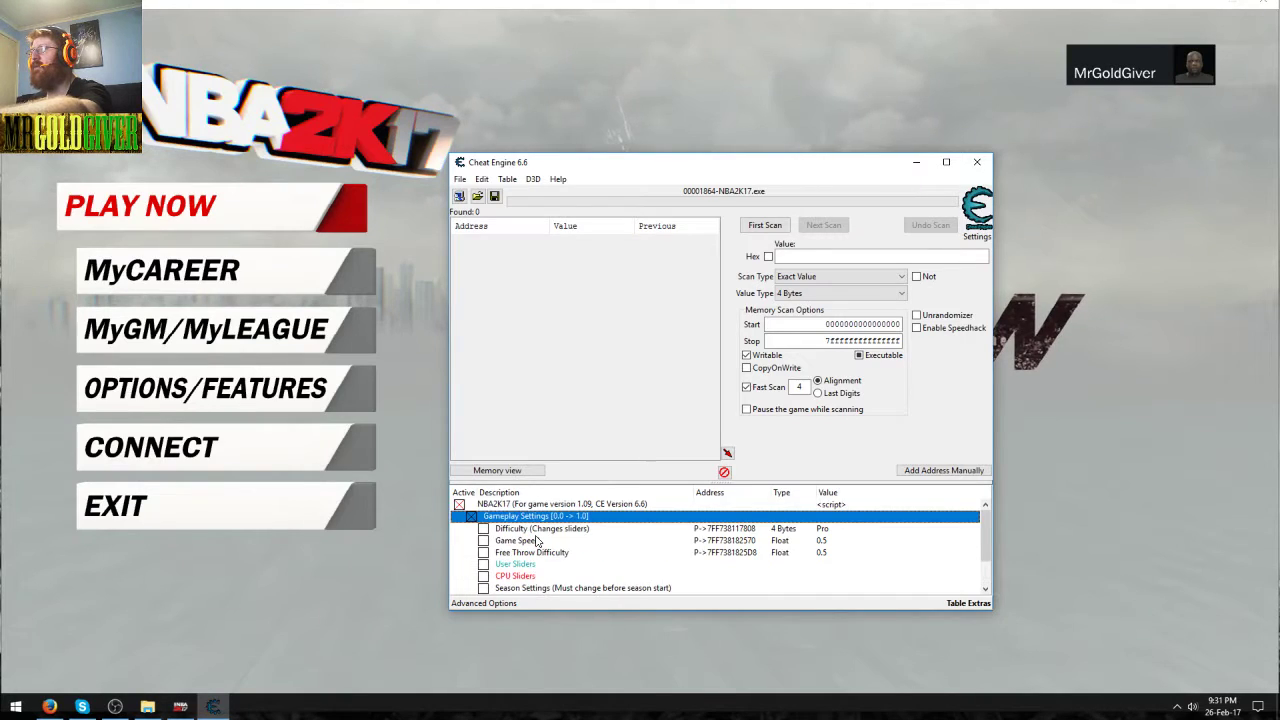
scroll(488, 528, "down", 1)
scroll(488, 528, "up", 1)
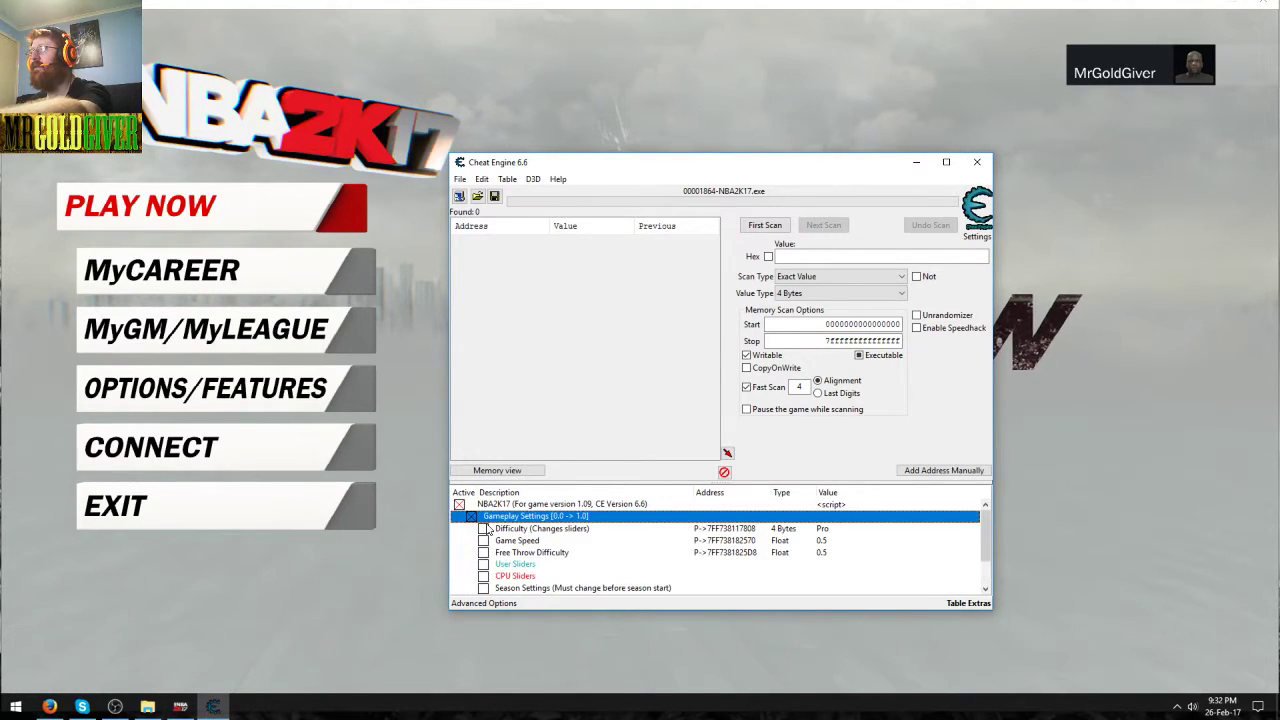
left_click(469, 517)
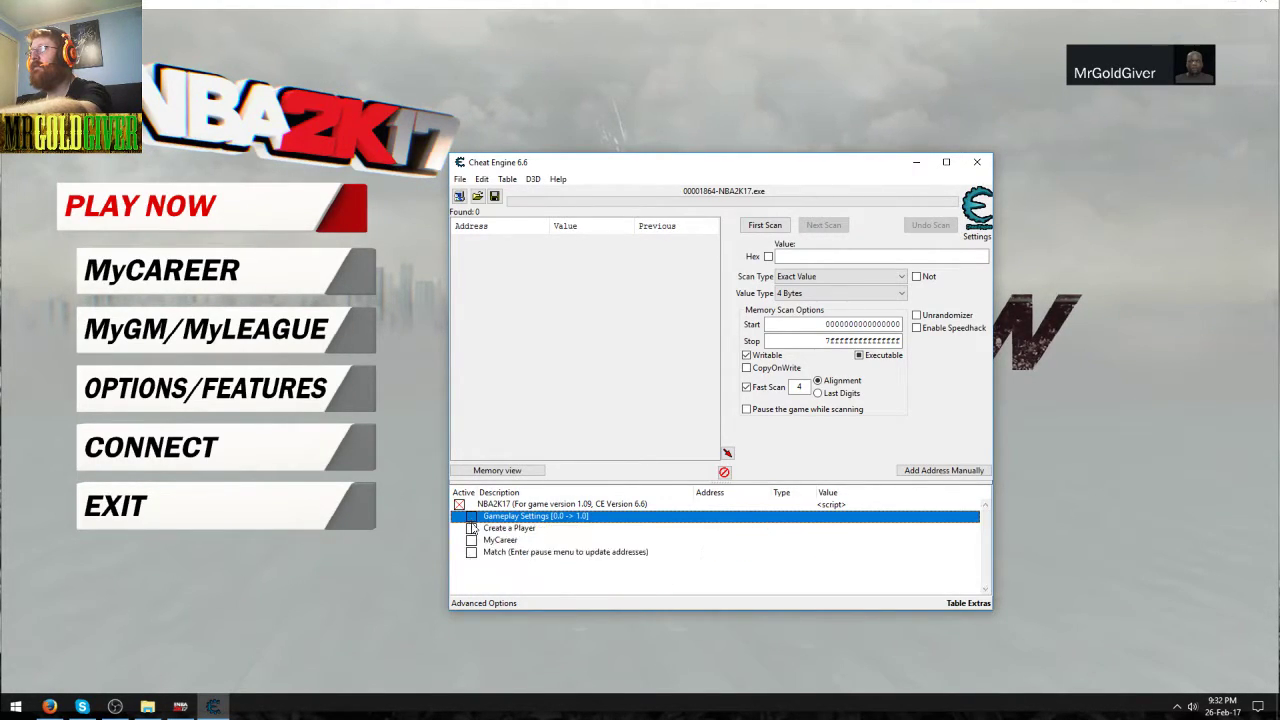
Expand the Create a Player group, review its name, position and birth entries, and collapse it again.
left_click(472, 528)
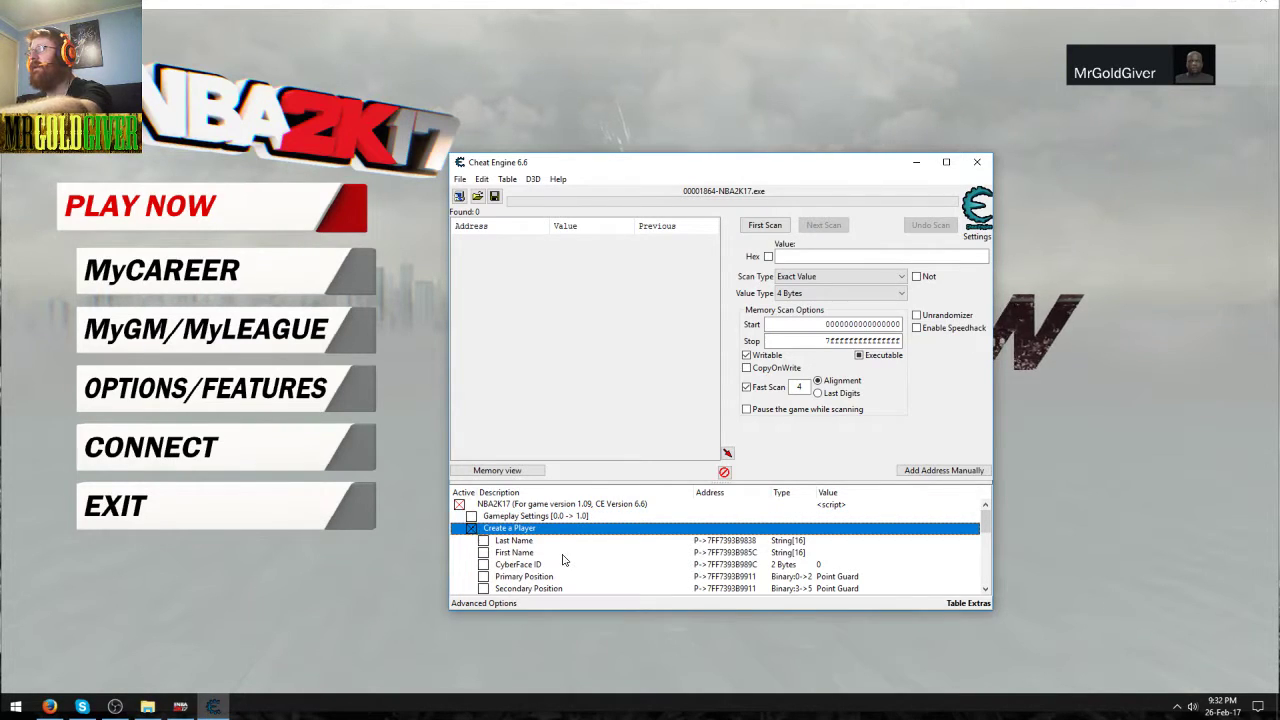
scroll(562, 560, "down", 1)
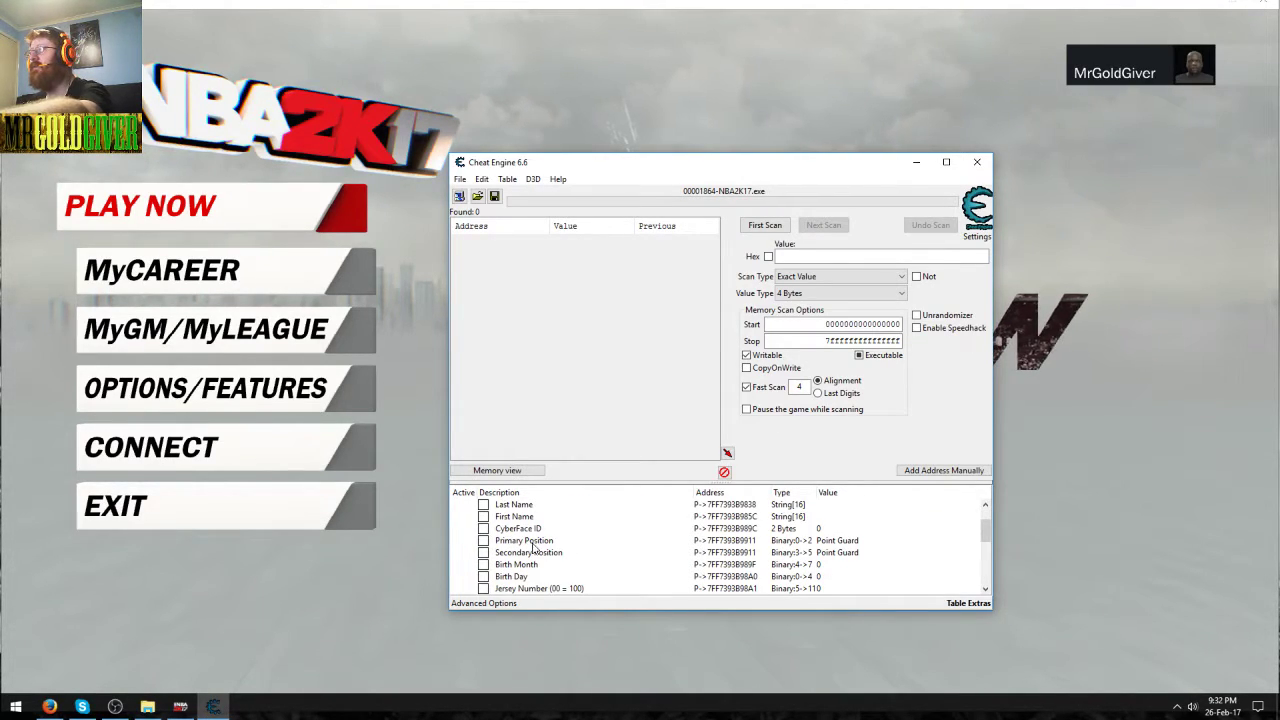
scroll(548, 538, "up", 1)
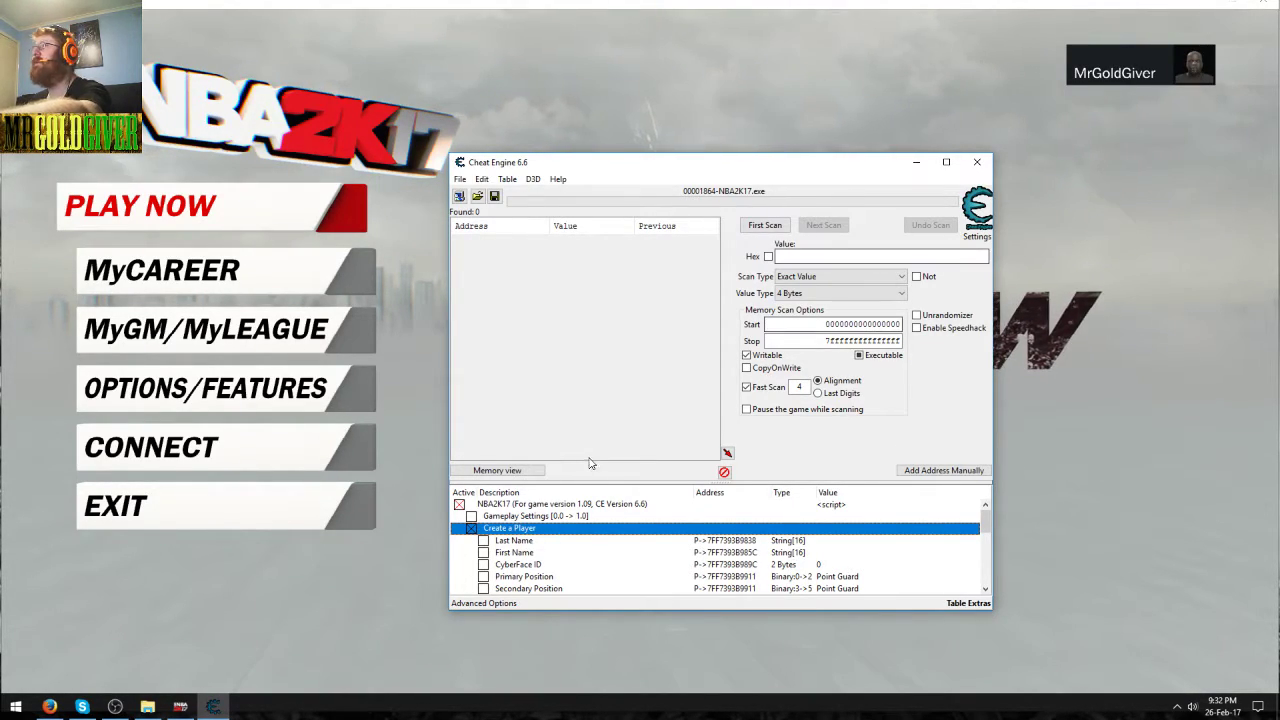
scroll(575, 536, "down", 1)
scroll(575, 536, "up", 1)
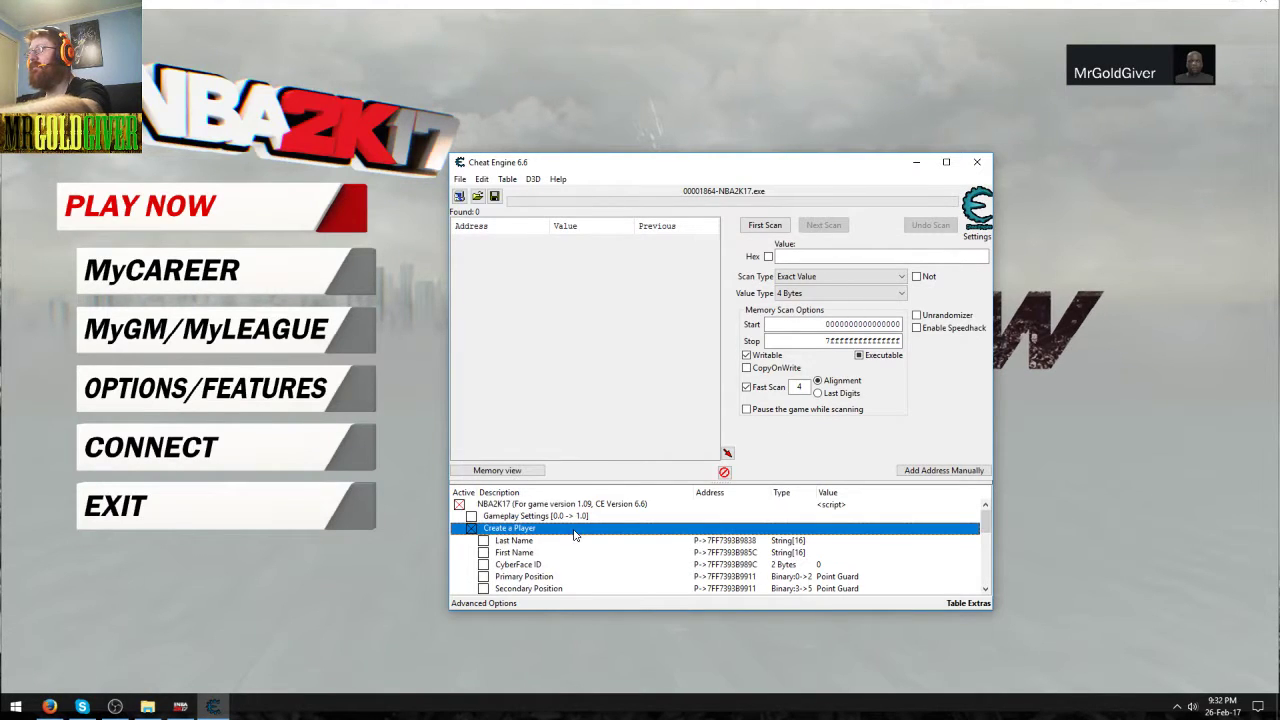
left_click(471, 529)
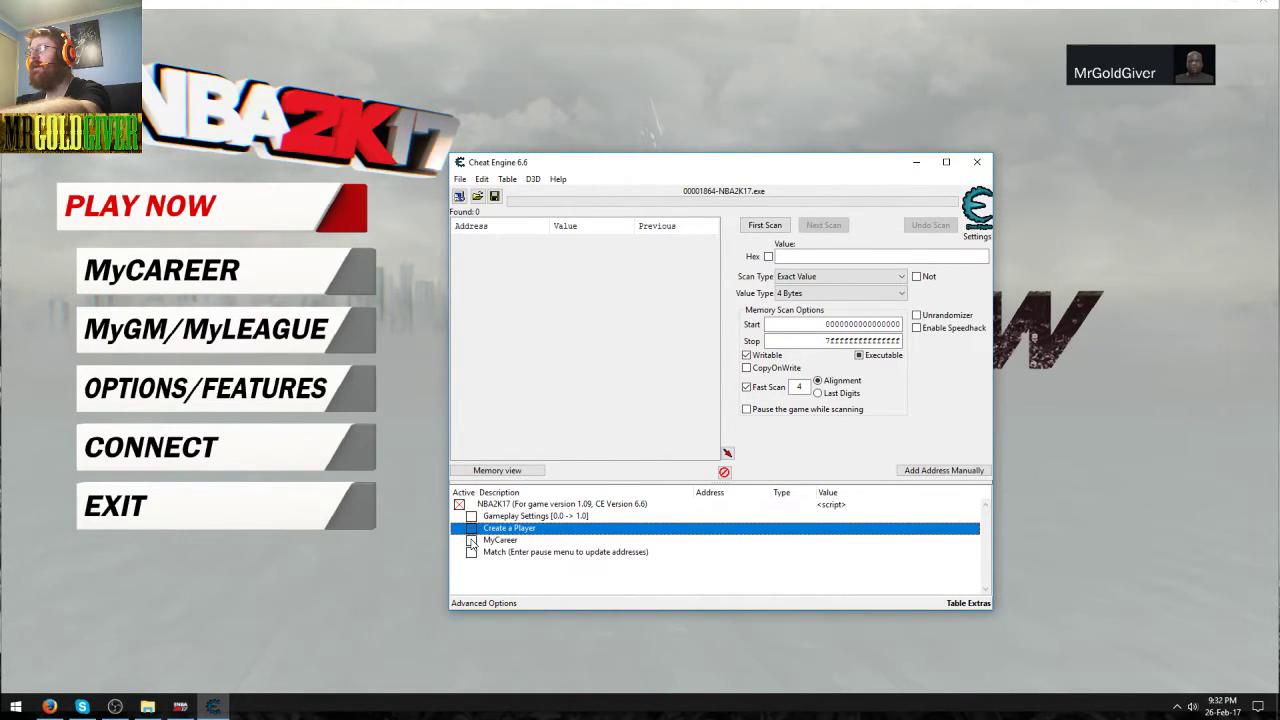
Activate the MyCareer group and examine the player attributes under MyPlayer Vitals, closing that subgroup when done.
left_click(471, 540)
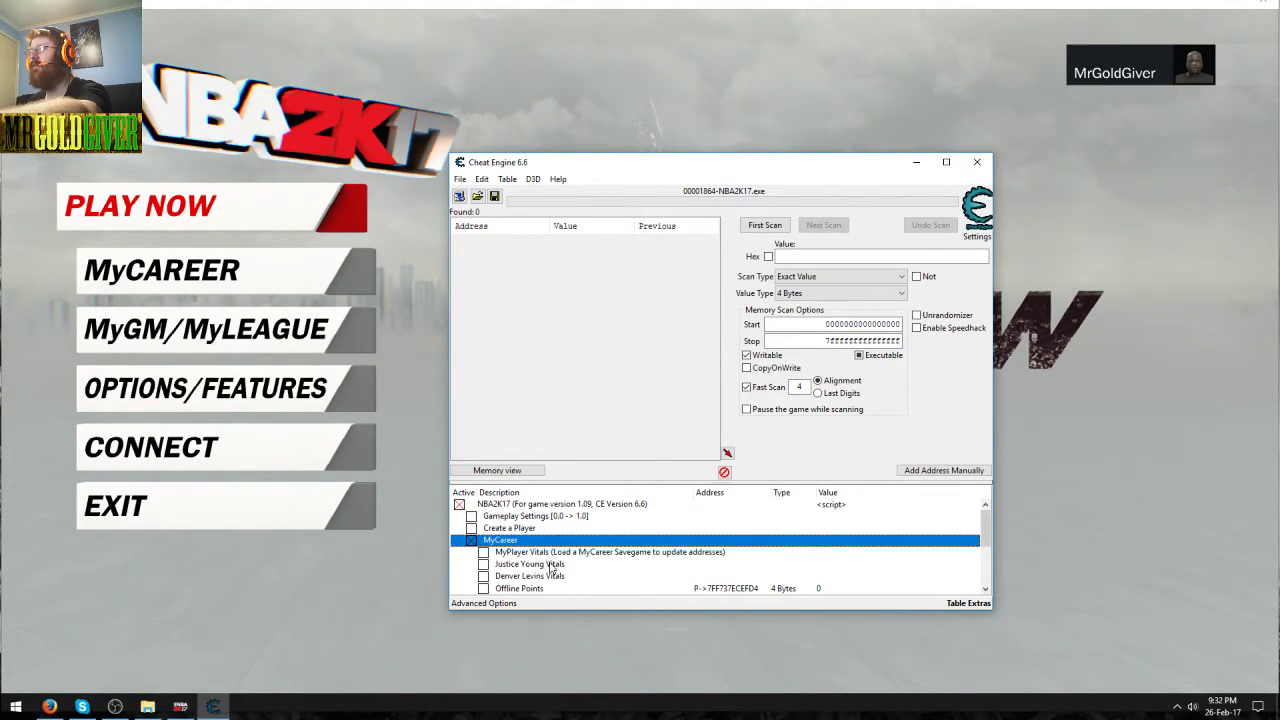
left_click(484, 553)
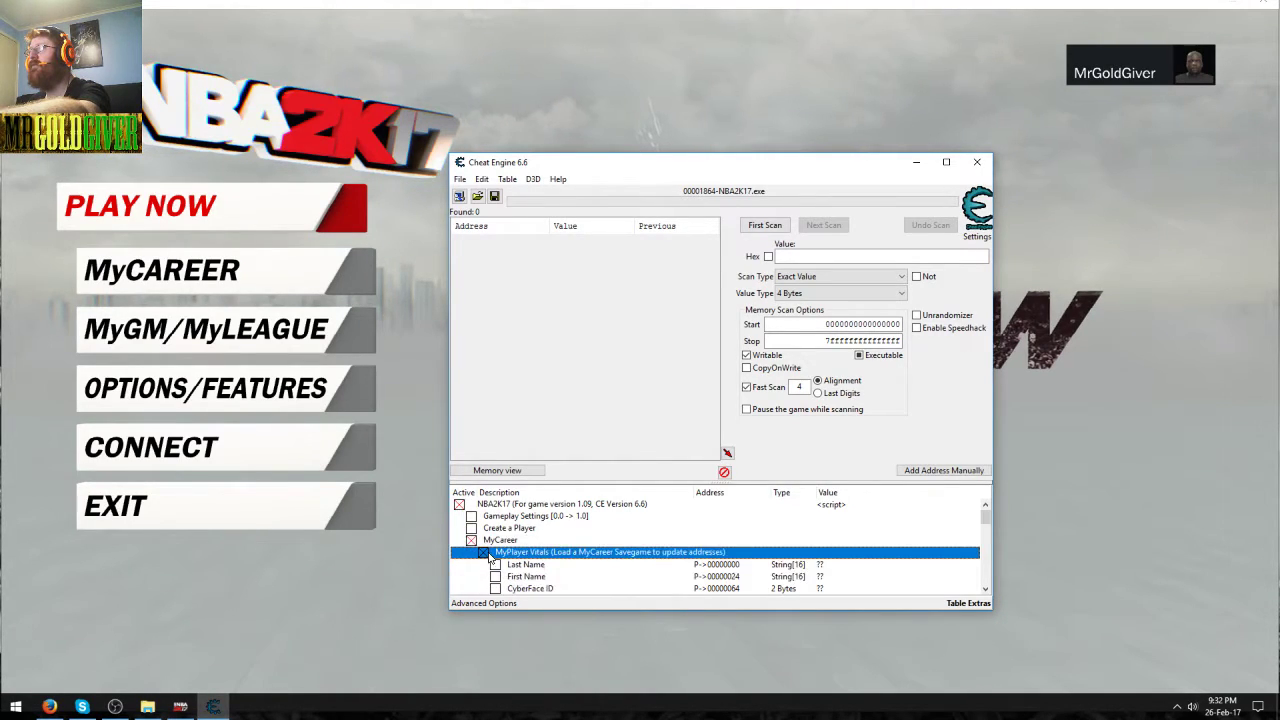
scroll(489, 560, "down", 1)
scroll(600, 540, "down", 1)
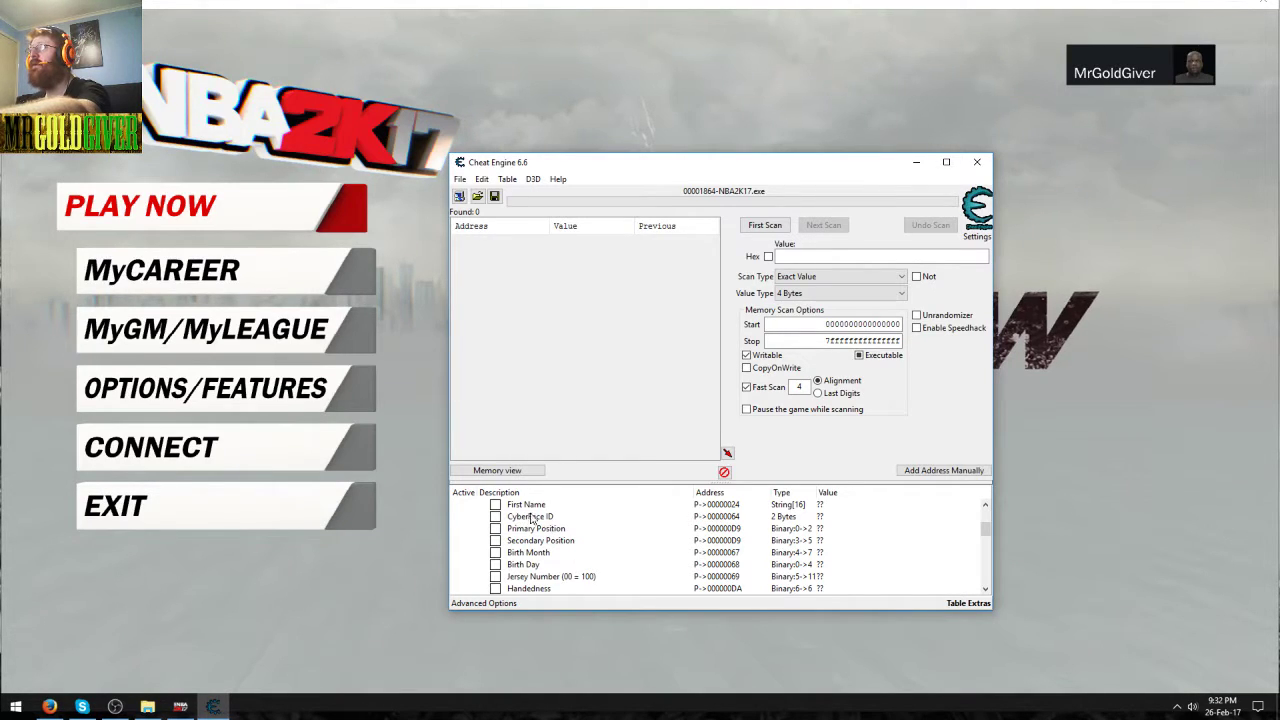
left_click(495, 507)
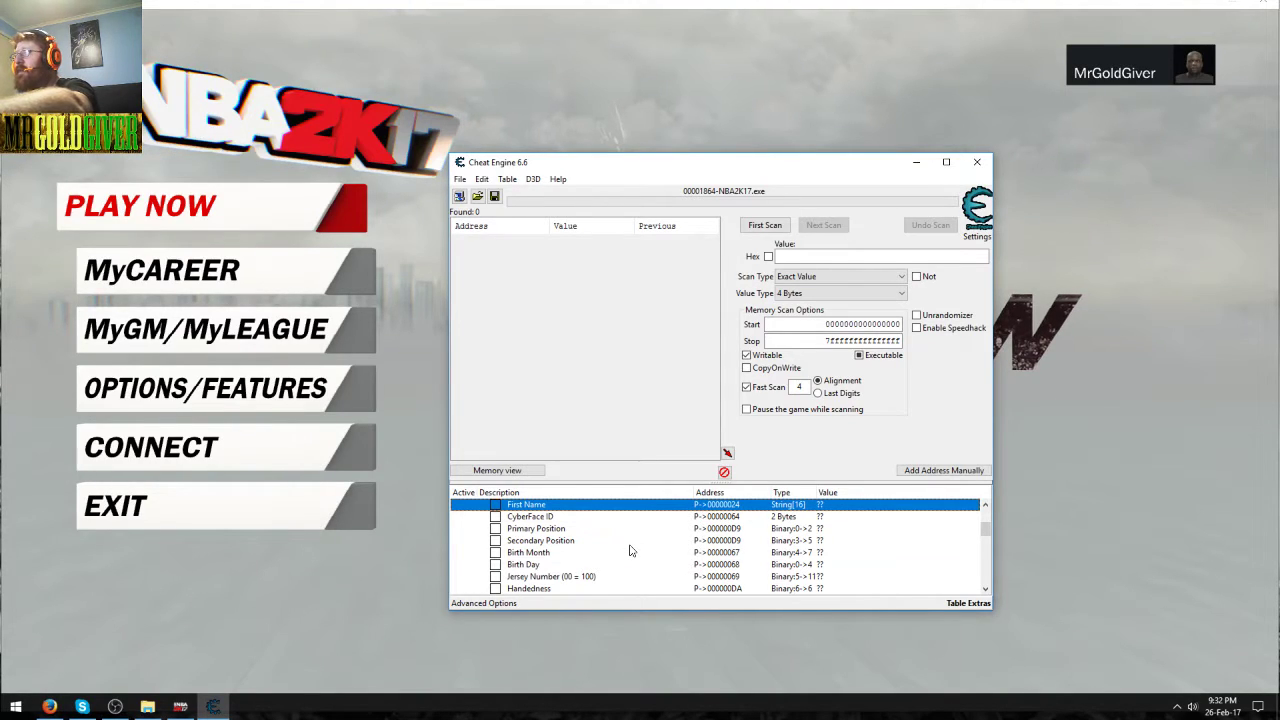
scroll(630, 550, "down", 1)
scroll(630, 550, "down", 1)
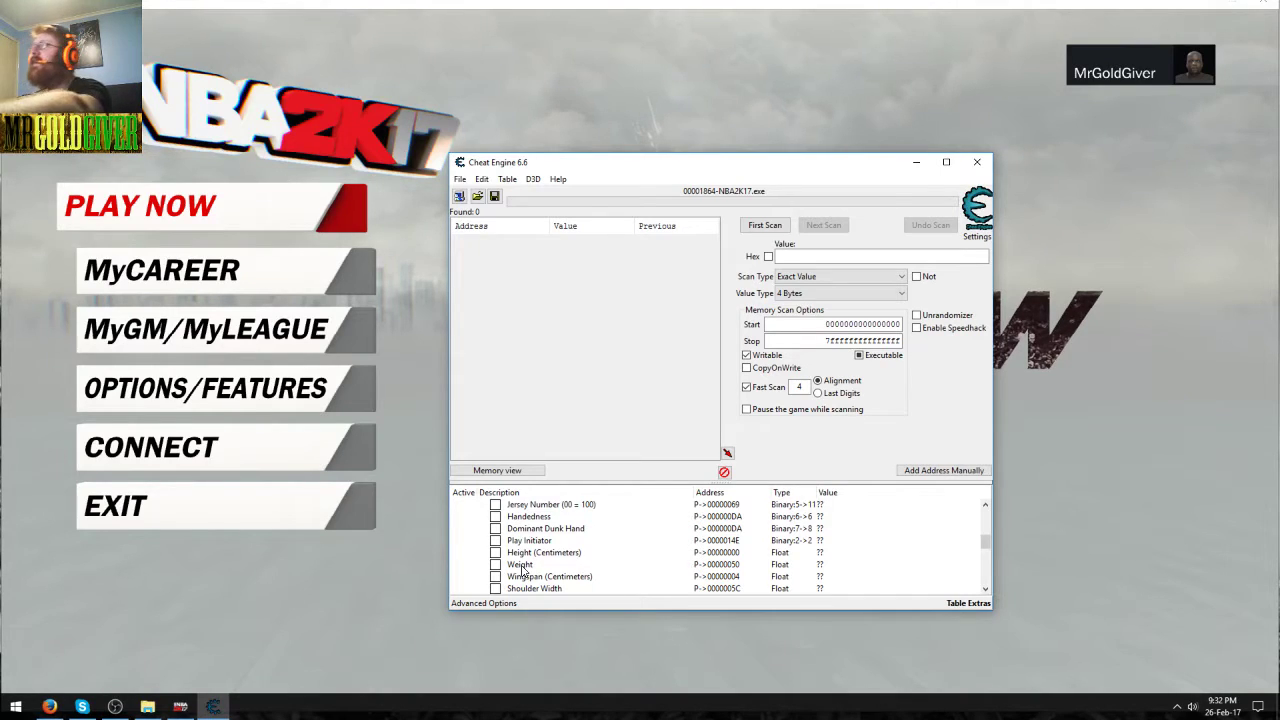
scroll(603, 554, "down", 1)
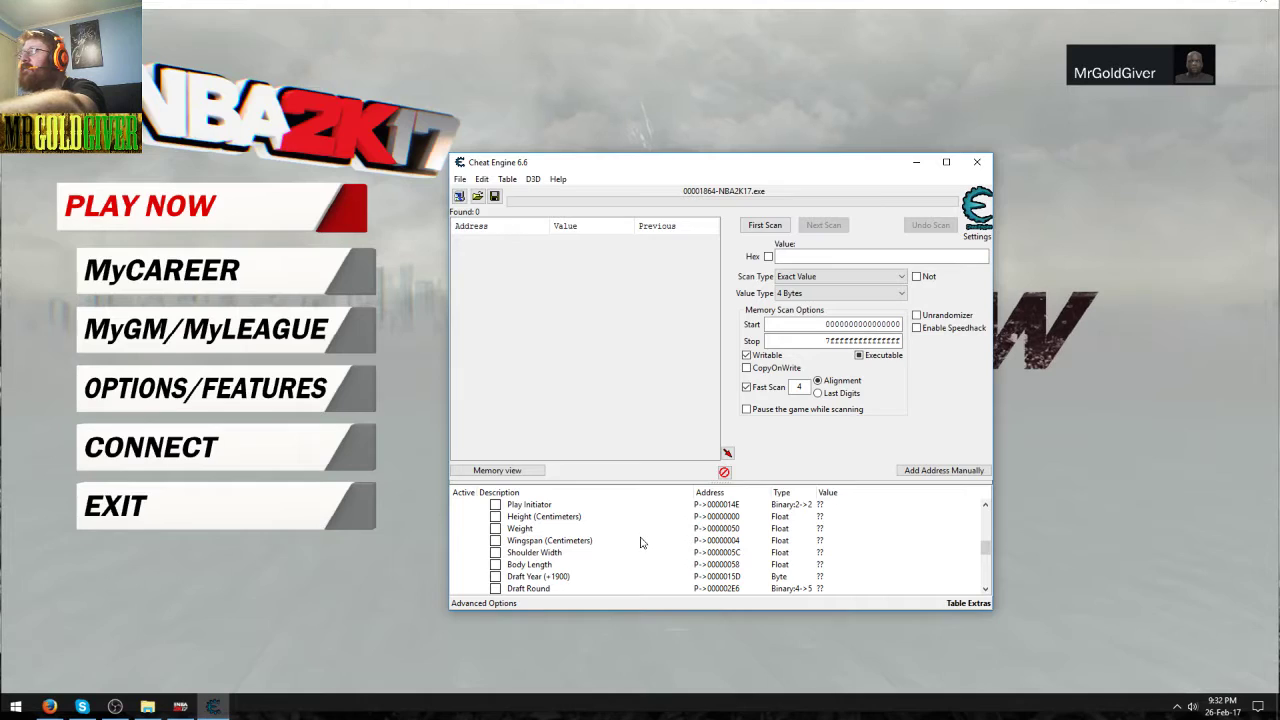
scroll(662, 558, "down", 1)
scroll(662, 558, "up", 4)
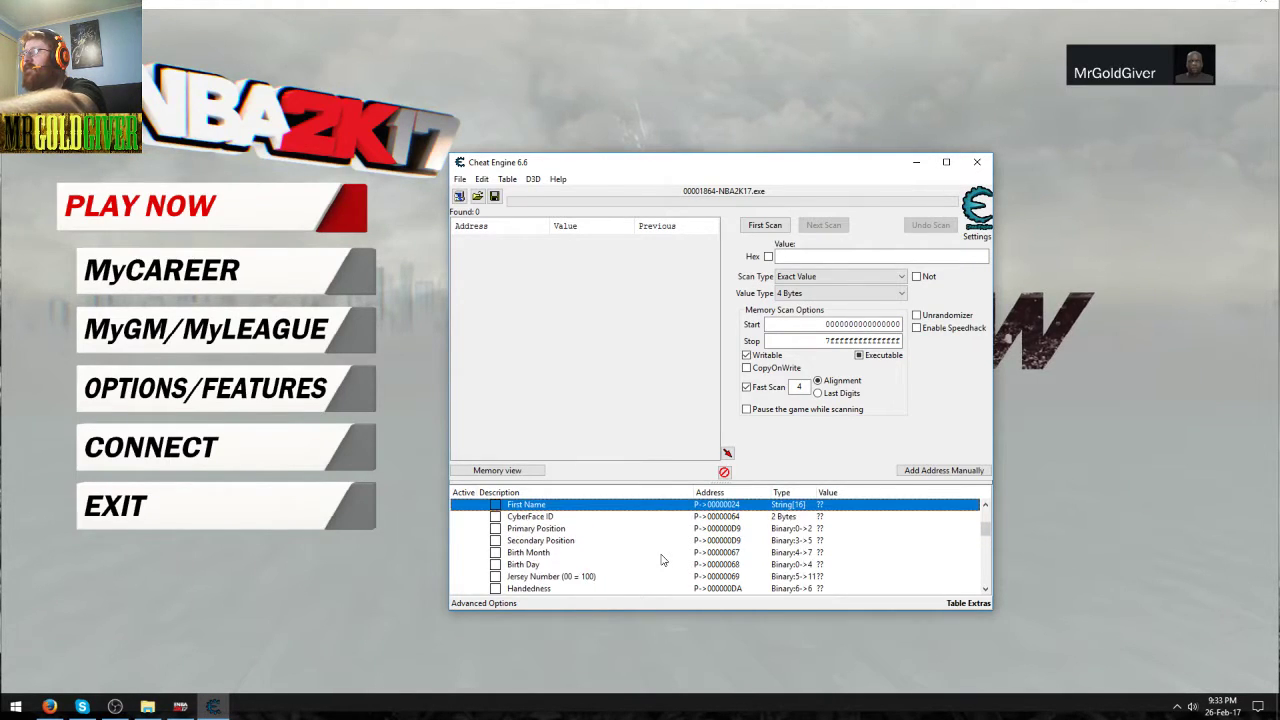
scroll(643, 557, "up", 2)
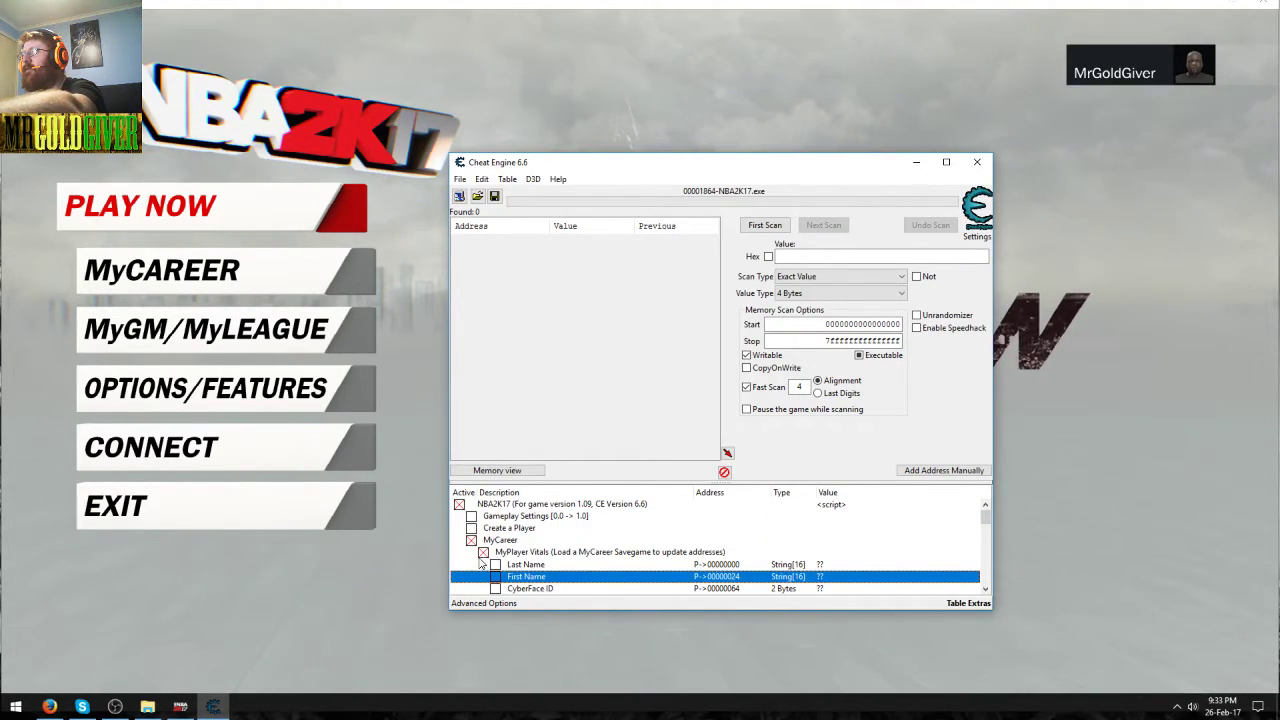
left_click(483, 552)
Expand Justice Young Vitals within MyCareer, look through its entries, and collapse it again.
scroll(503, 567, "down", 1)
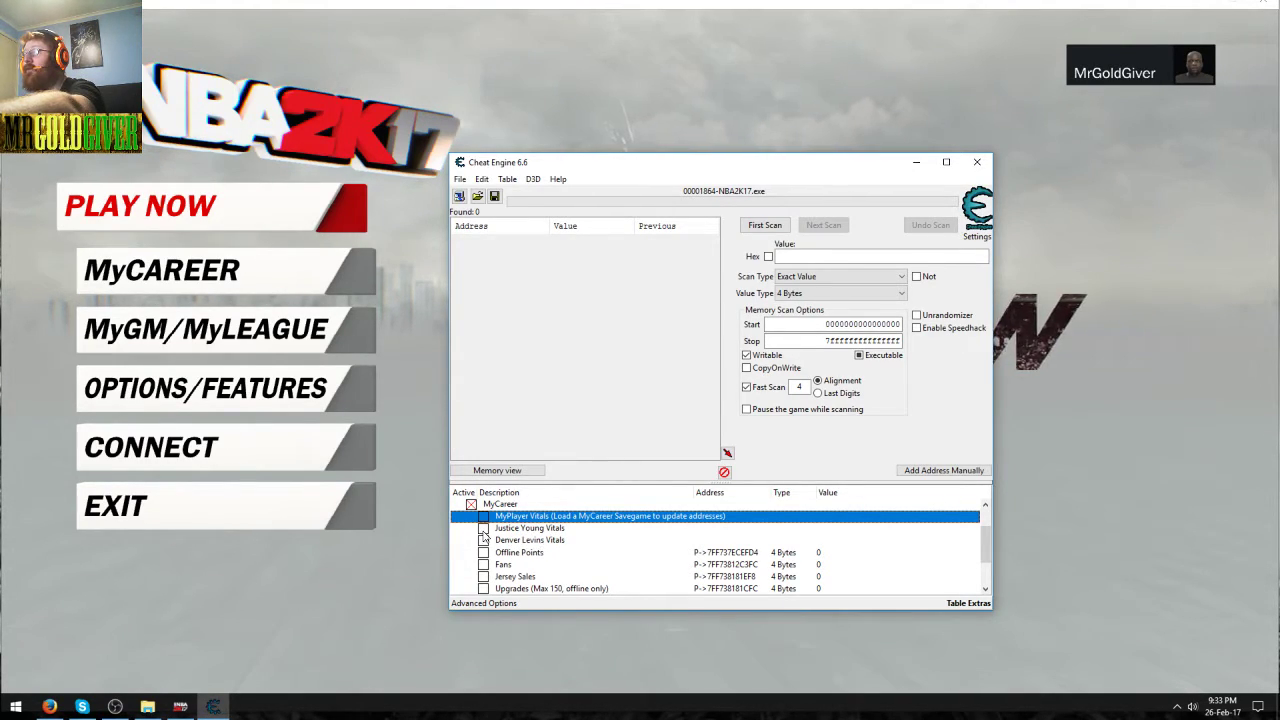
left_click(484, 529)
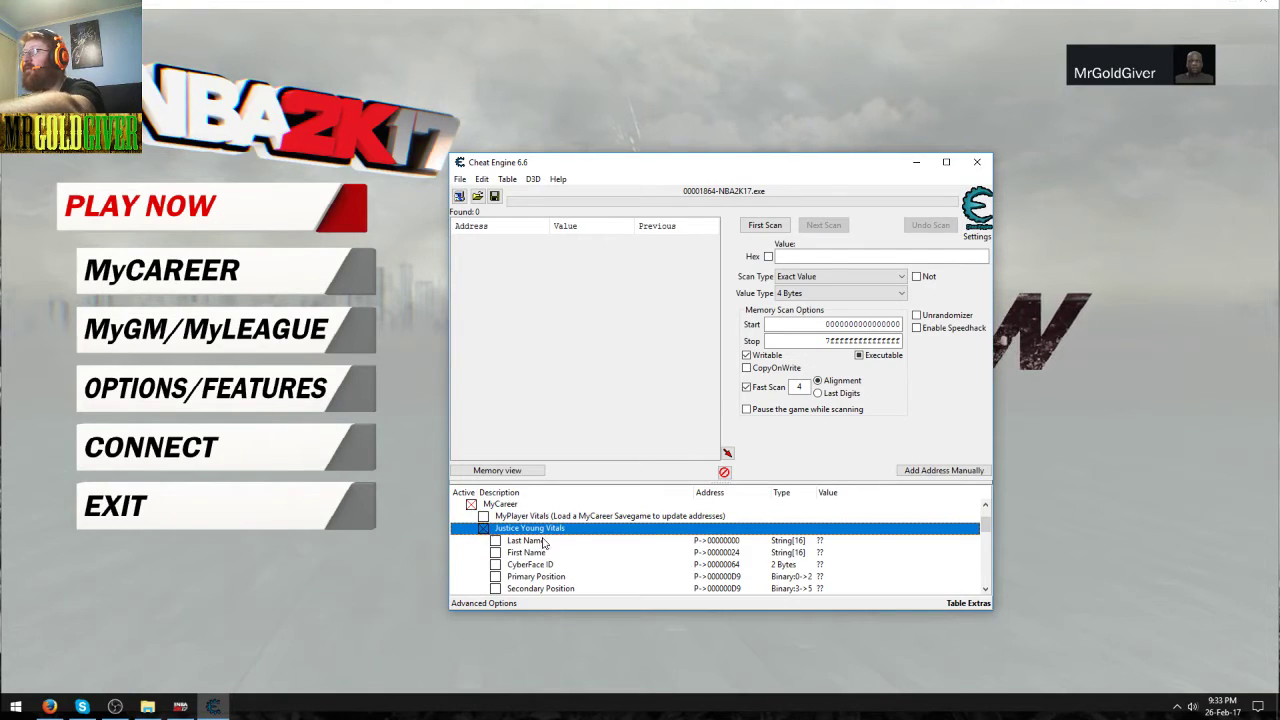
scroll(573, 548, "down", 1)
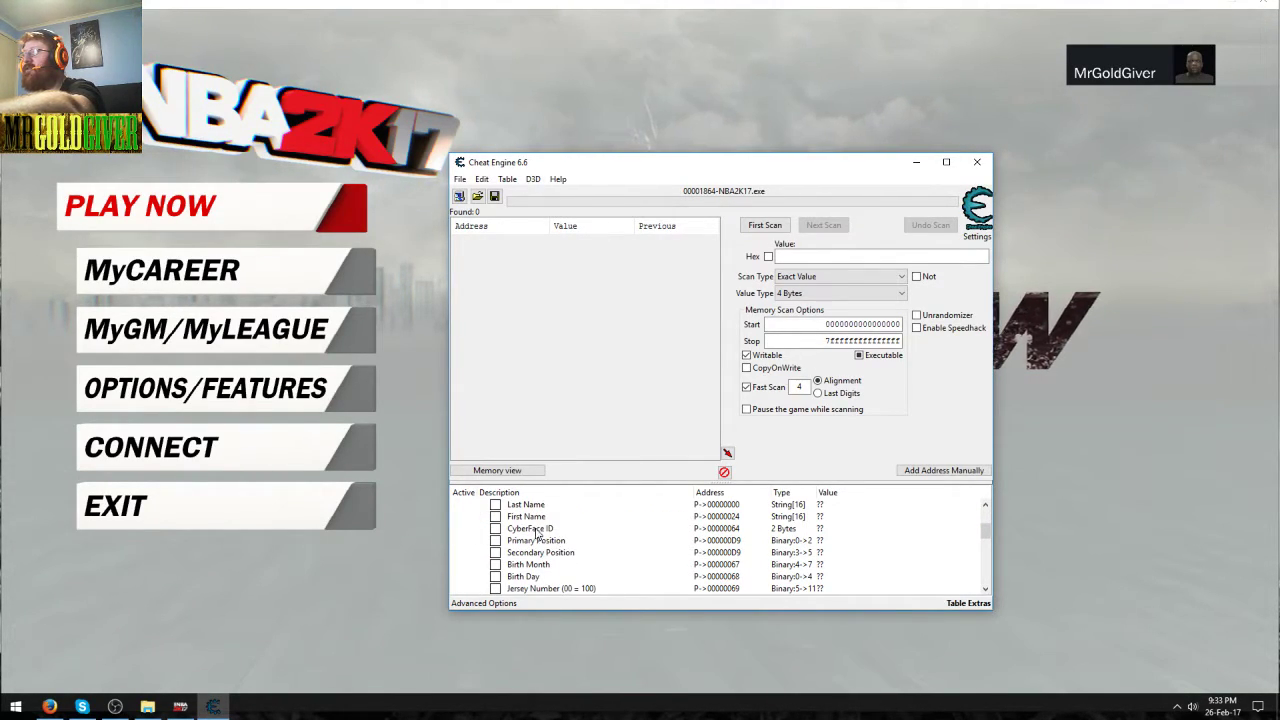
scroll(548, 537, "up", 2)
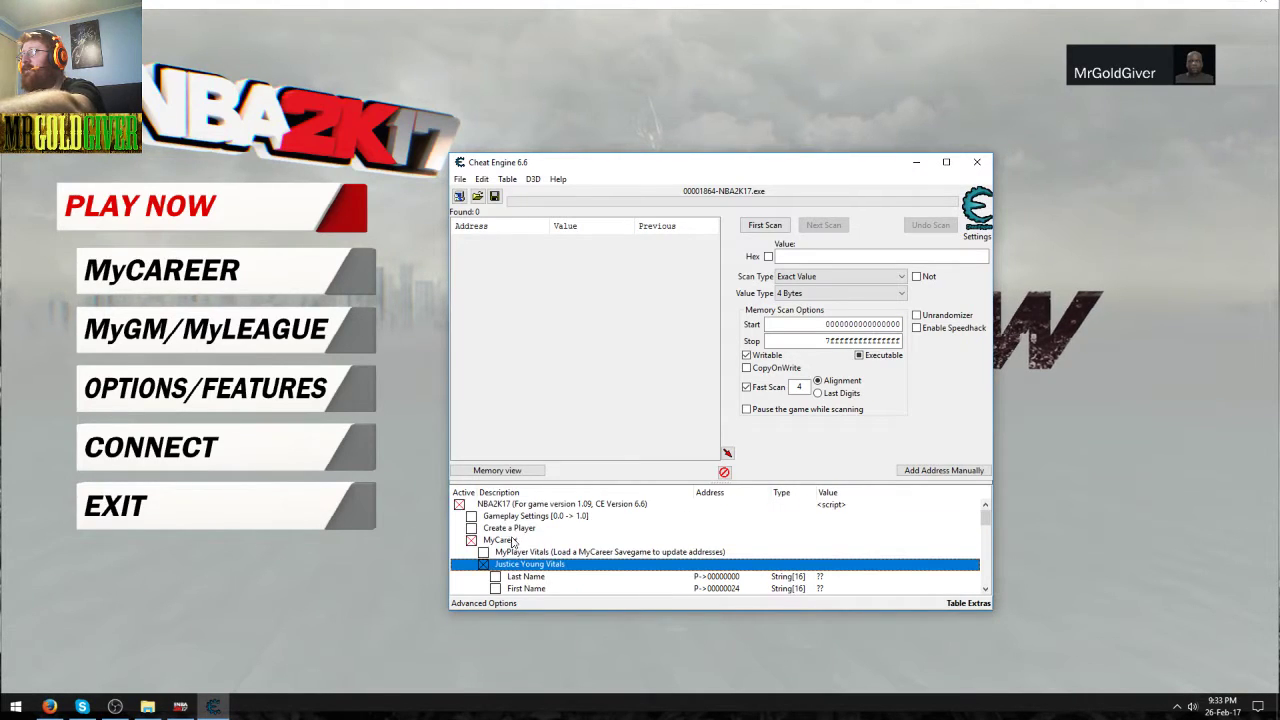
left_click(483, 565)
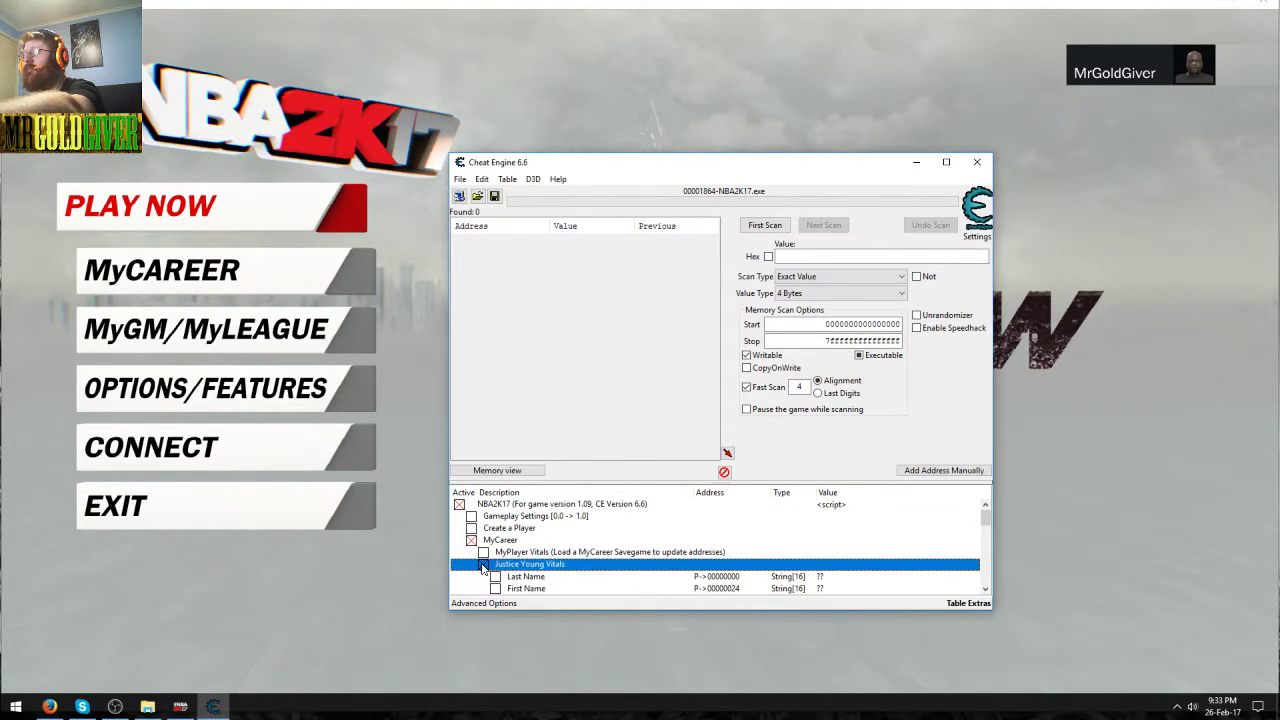
scroll(483, 567, "down", 1)
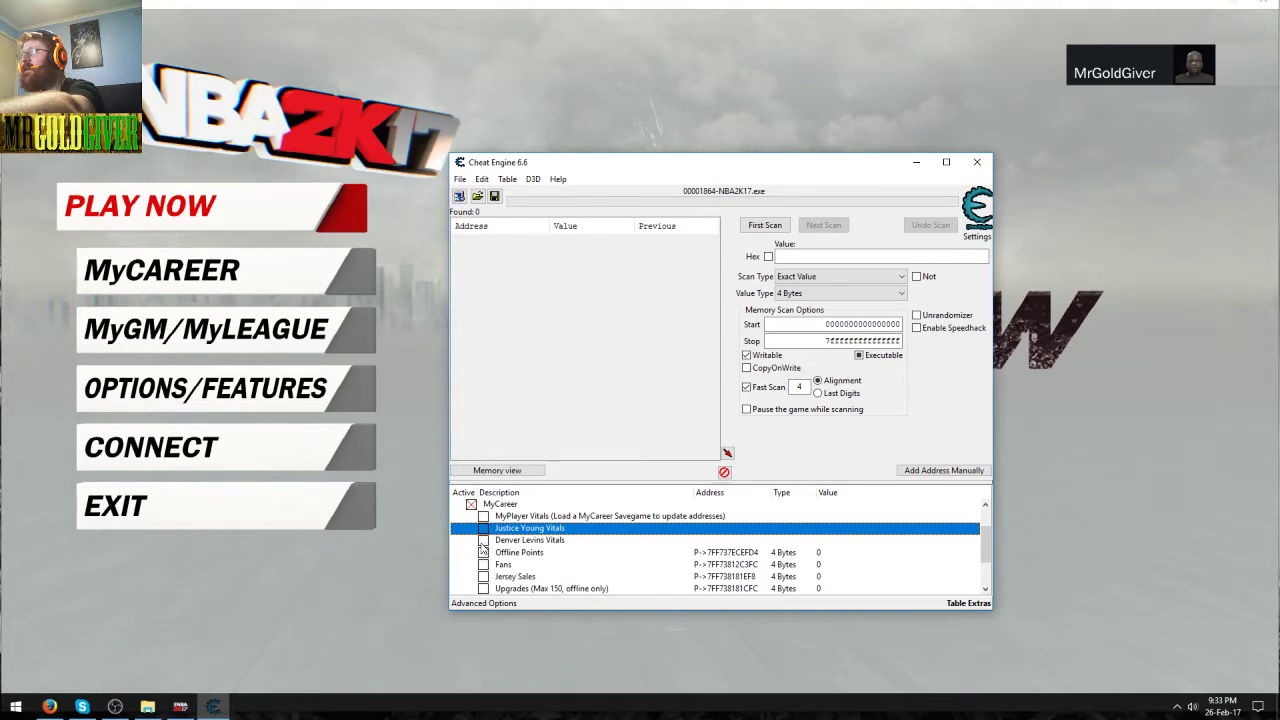
Expand Denver Levins Vitals within MyCareer, collapse it again, and look over the entries that follow it.
left_click(483, 541)
left_click(483, 542)
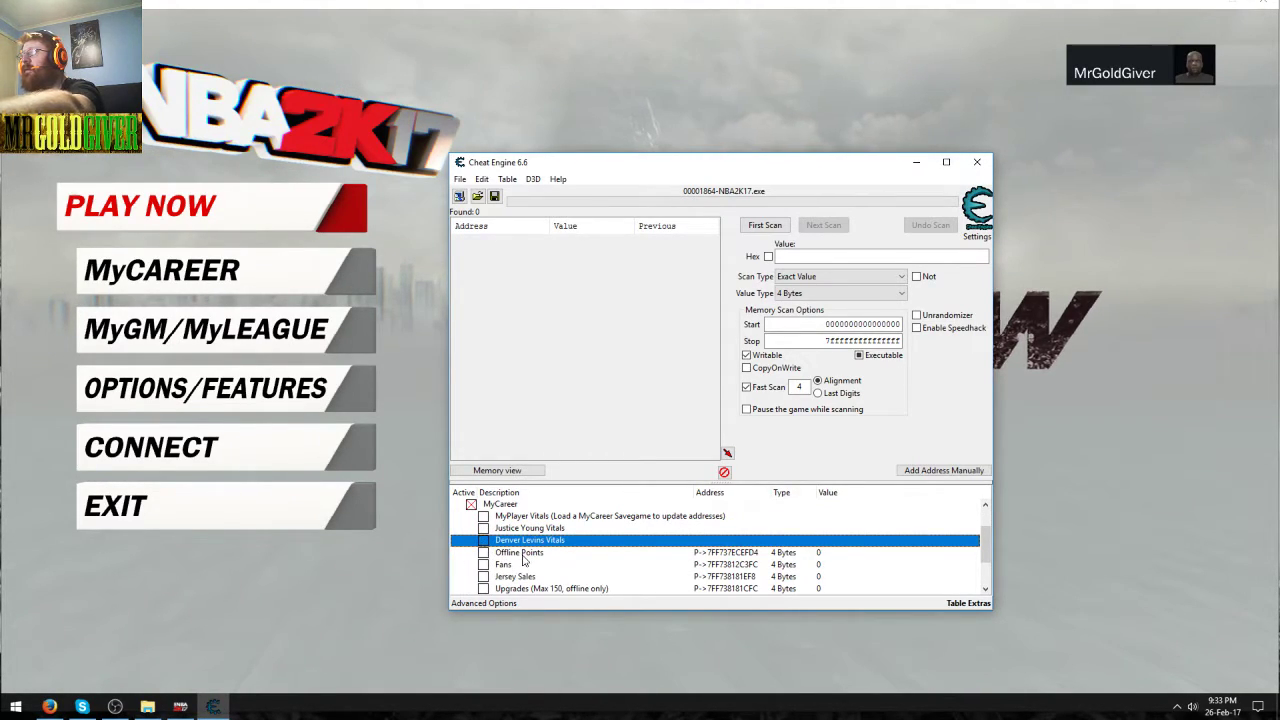
scroll(526, 560, "down", 1)
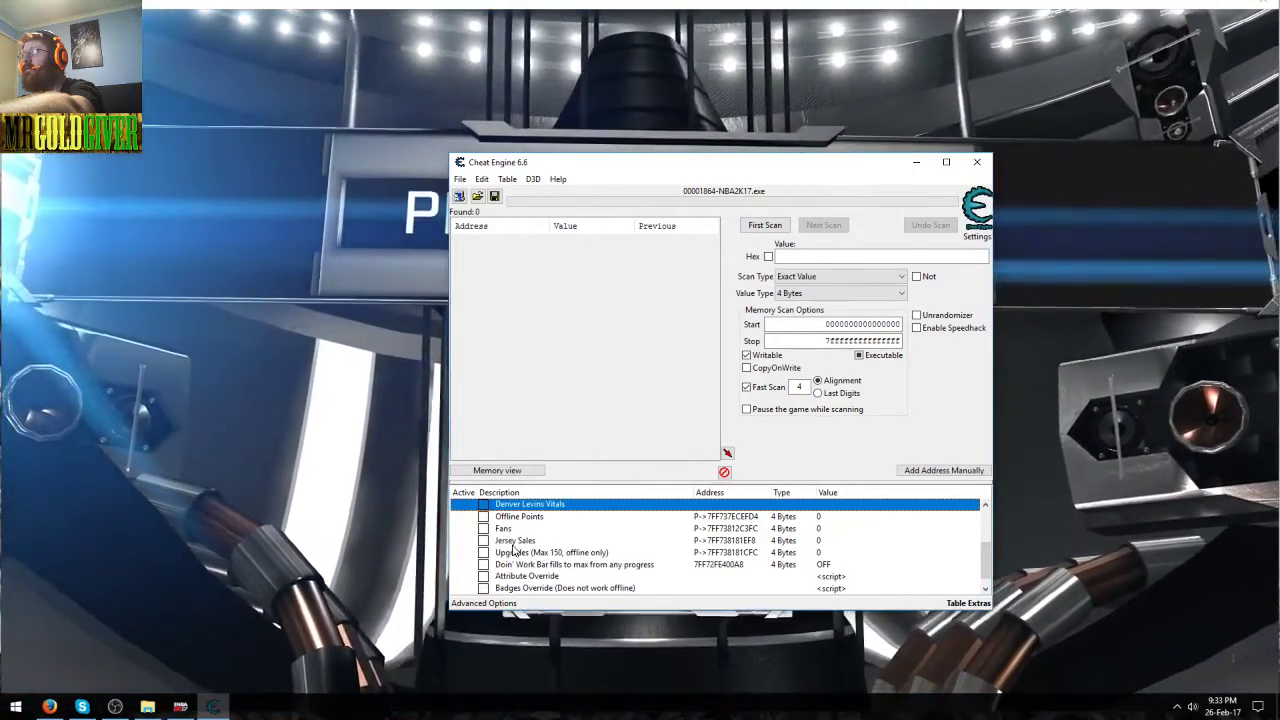
Switch to NBA 2K17 to skip the pre-game show and get back to its main menu, and return to Cheat Engine.
left_click(275, 598)
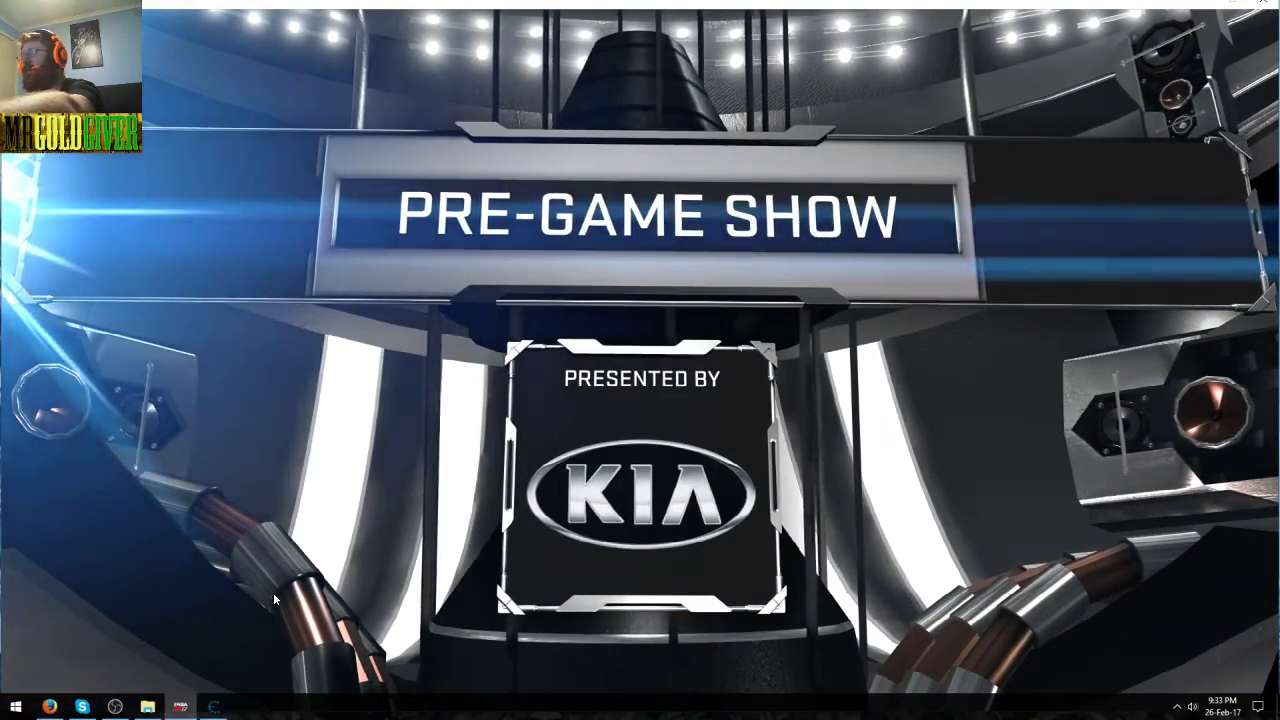
left_click(273, 592)
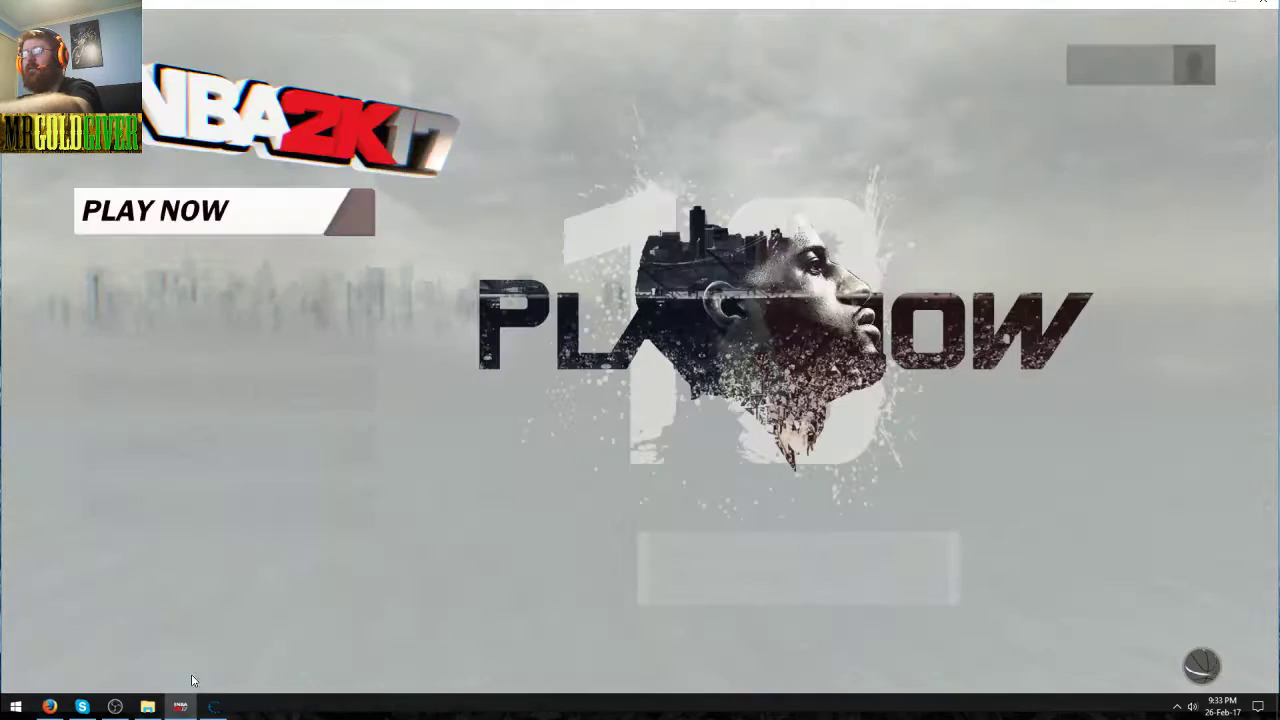
left_click(213, 706)
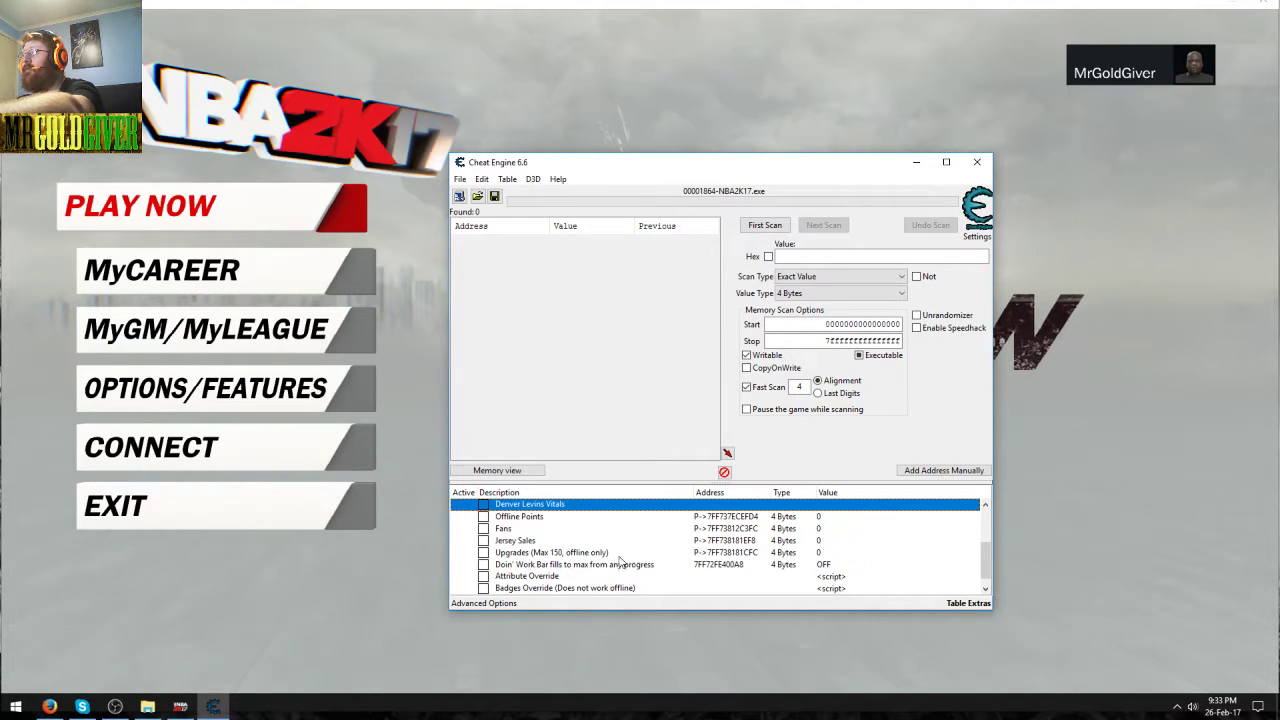
Open the value of the MyCareer Upgrades entry, cancel the edit, and review the remaining work bar and override entries.
double_click(818, 554)
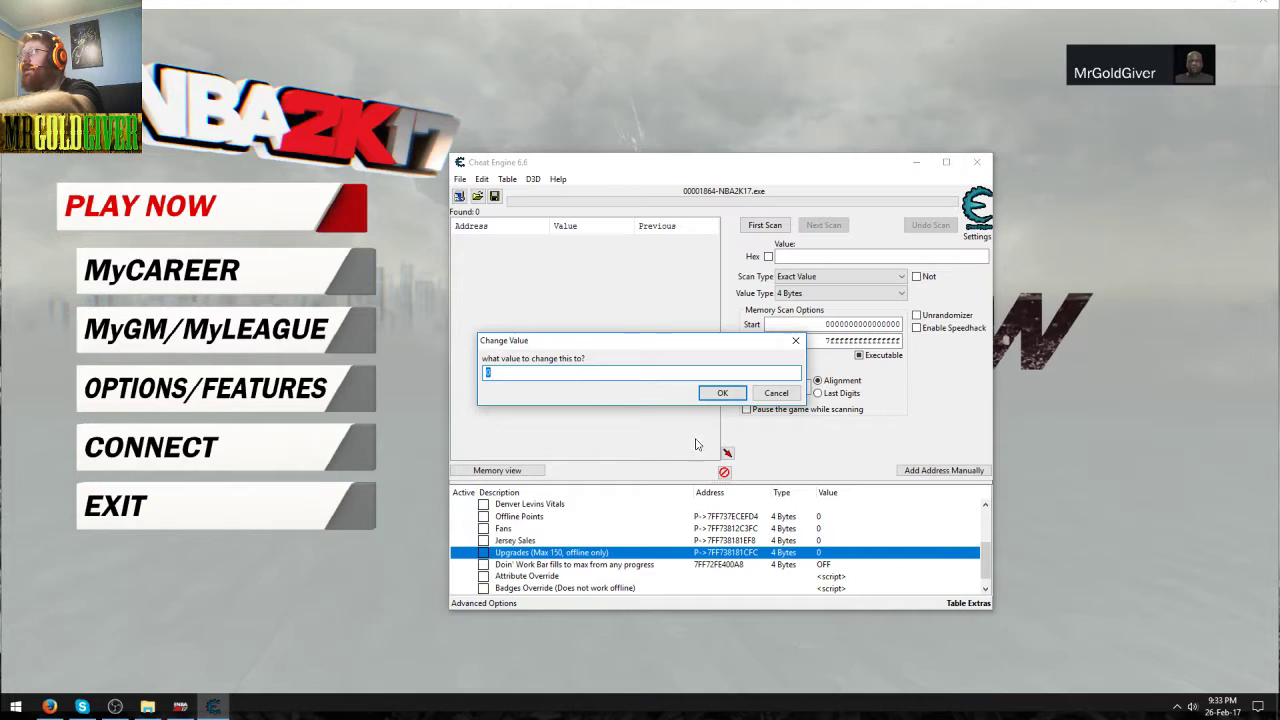
left_click(776, 393)
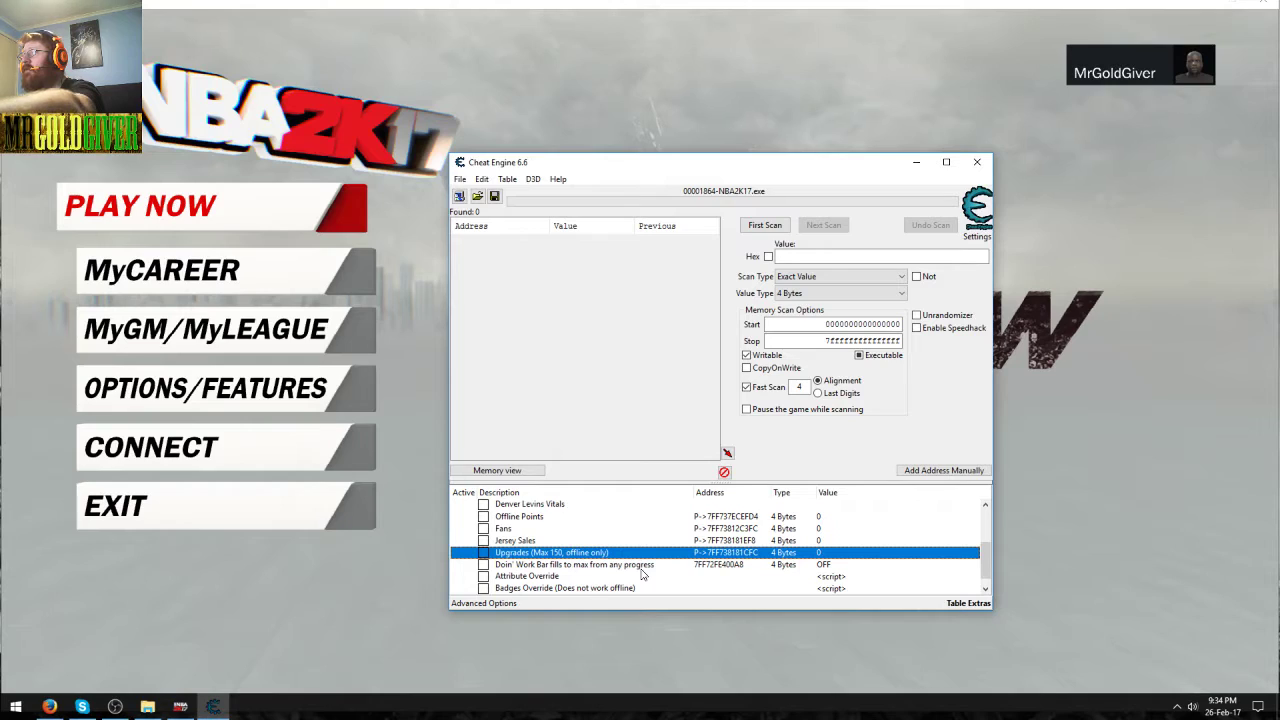
scroll(643, 573, "down", 1)
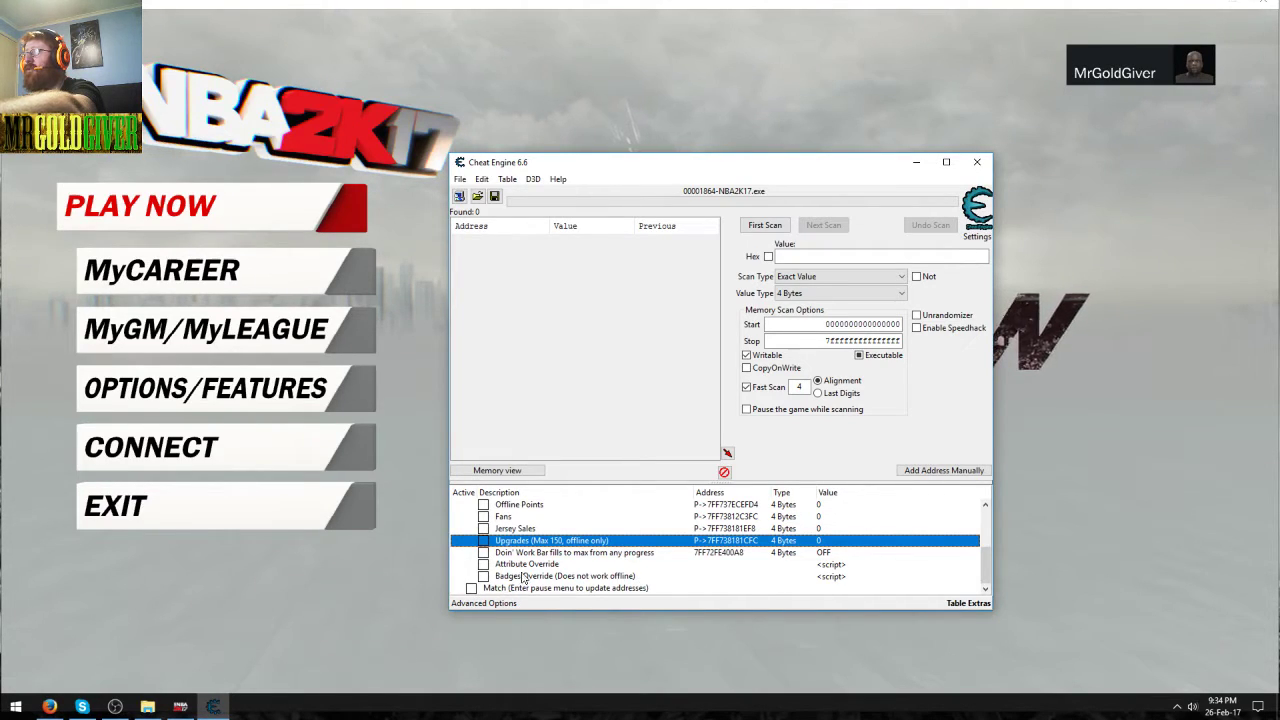
Deactivate the MyCareer group so that its entries are collapsed.
scroll(521, 578, "up", 3)
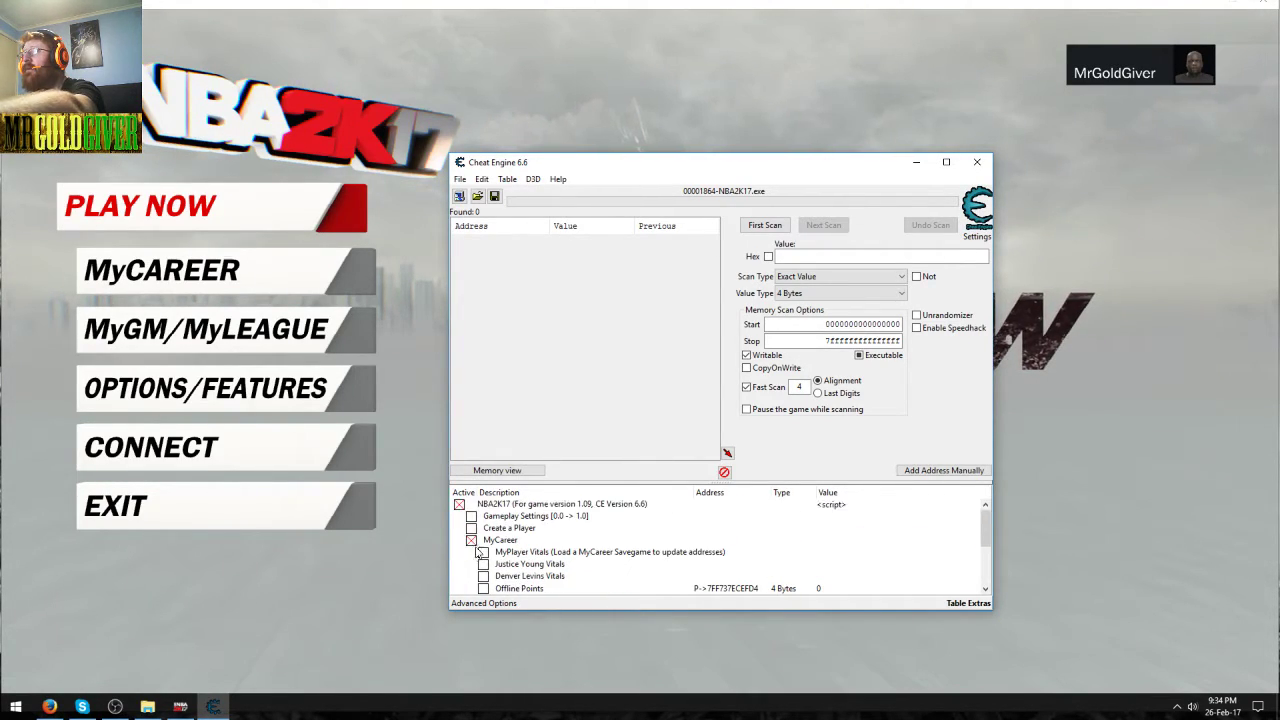
left_click(471, 540)
left_click(473, 542)
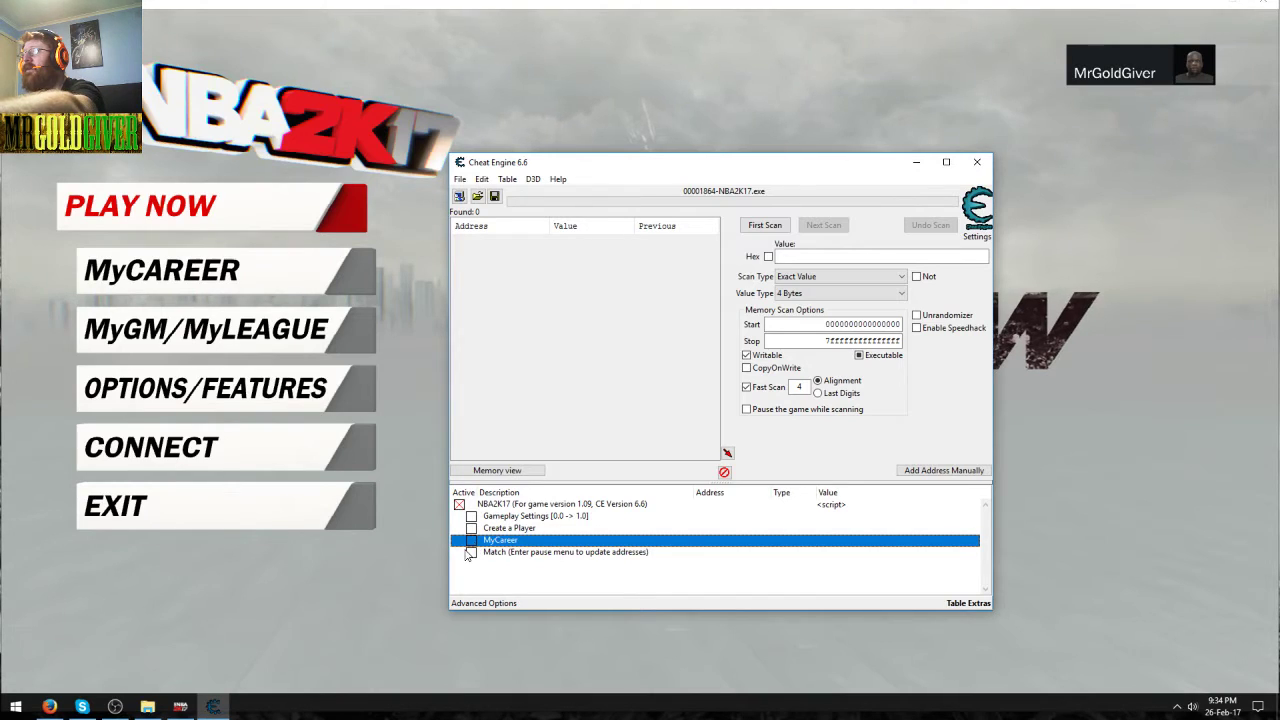
Expand the Match group and look over its quarter, clock, team points and match stats entries.
left_click(471, 552)
scroll(530, 585, "down", 2)
scroll(548, 556, "up", 1)
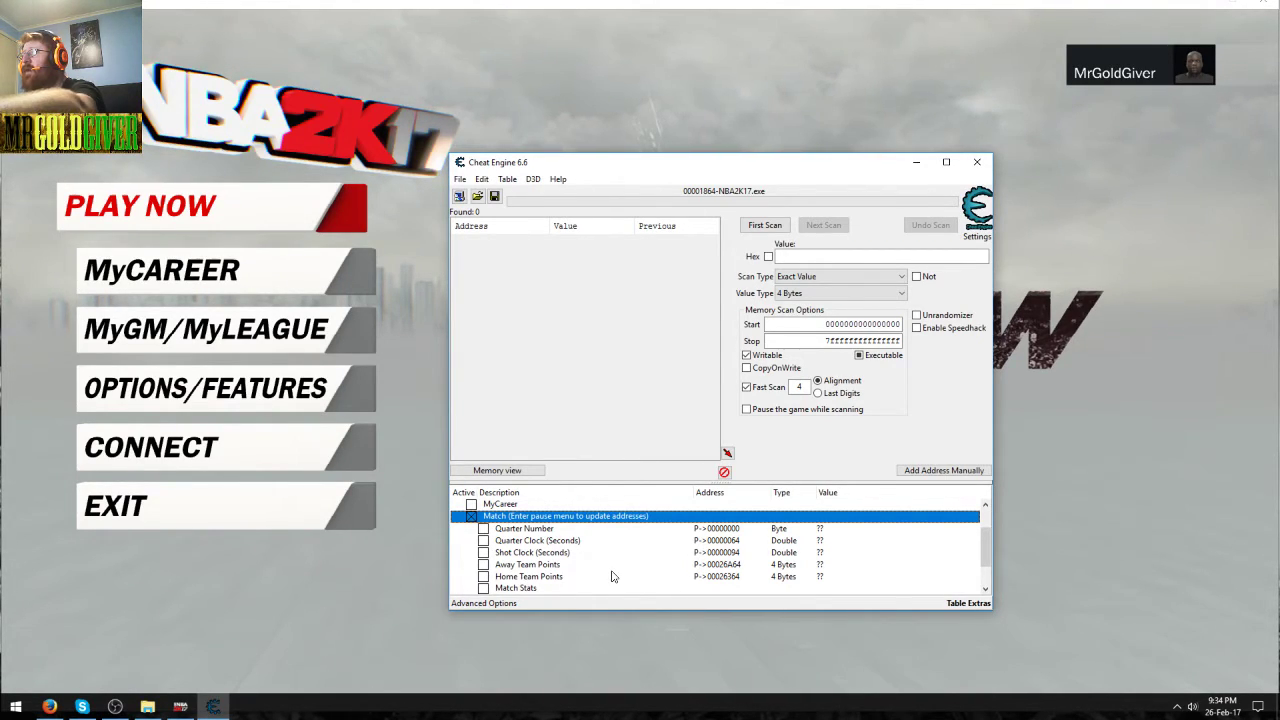
scroll(613, 577, "down", 1)
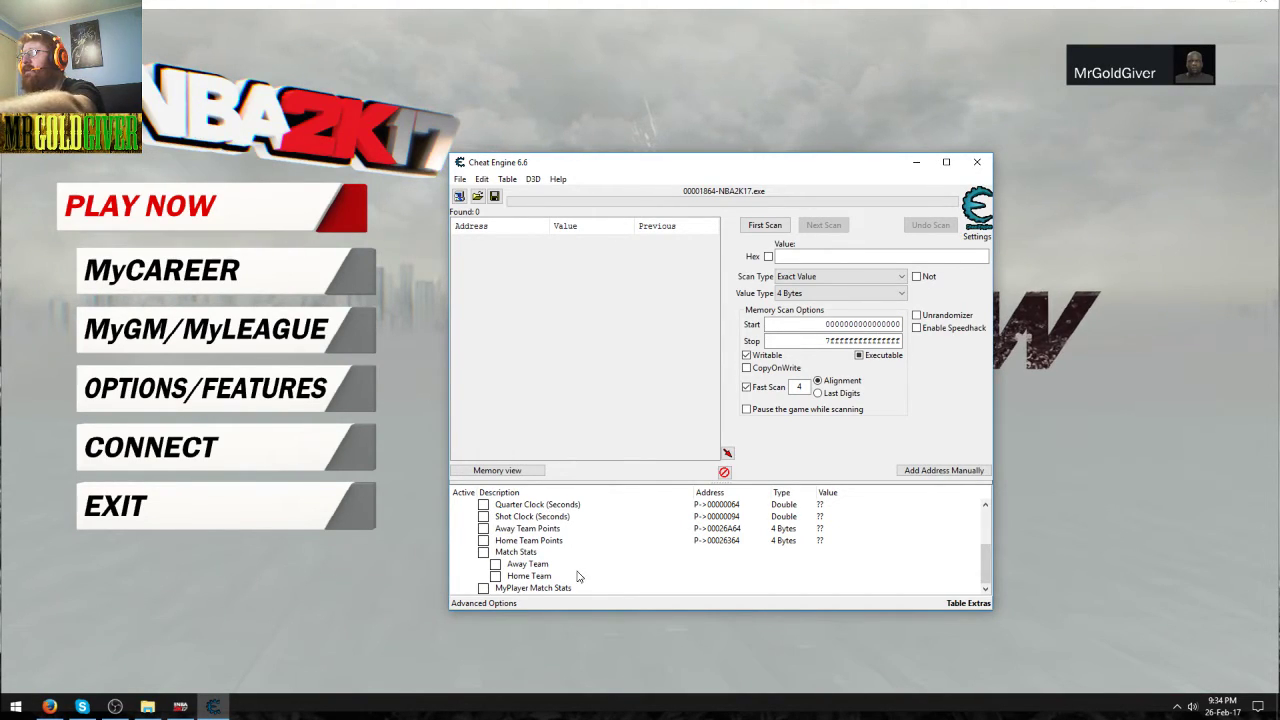
Expand MyPlayer Match Stats within the Match group and examine its shooting, rebound, steal, block and foul entries.
left_click(487, 591)
left_click(485, 589)
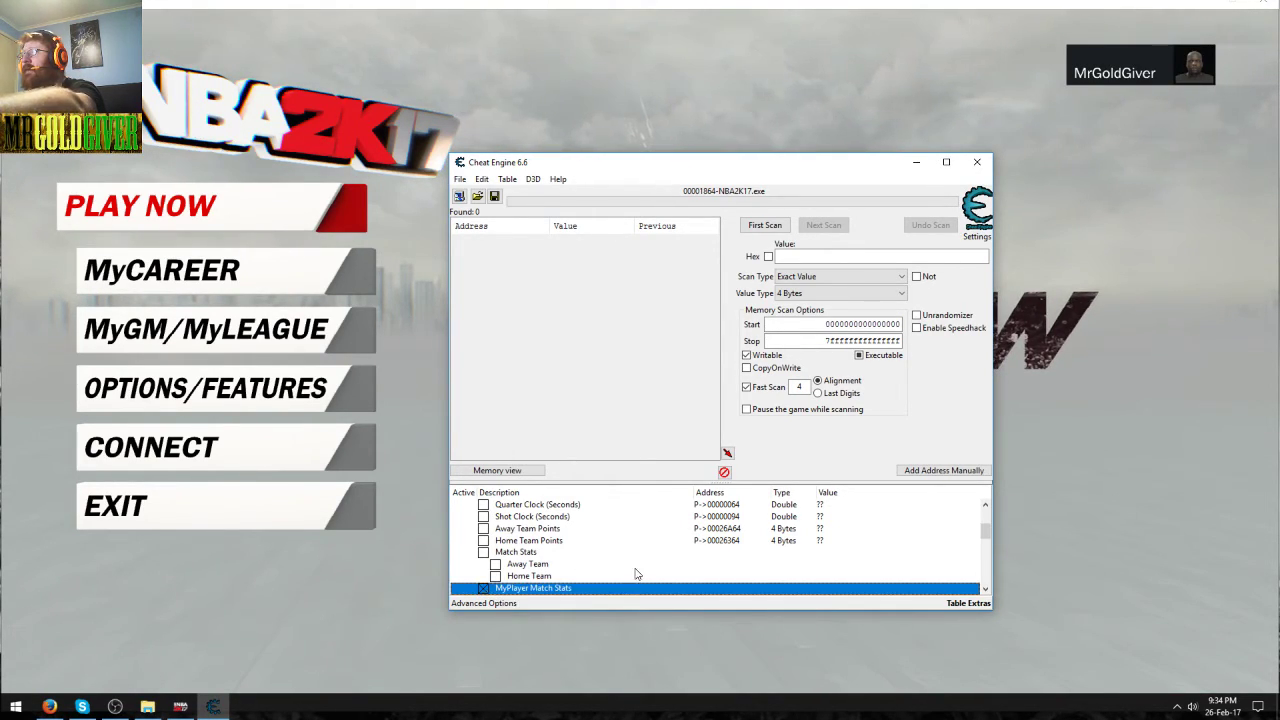
scroll(635, 573, "down", 5)
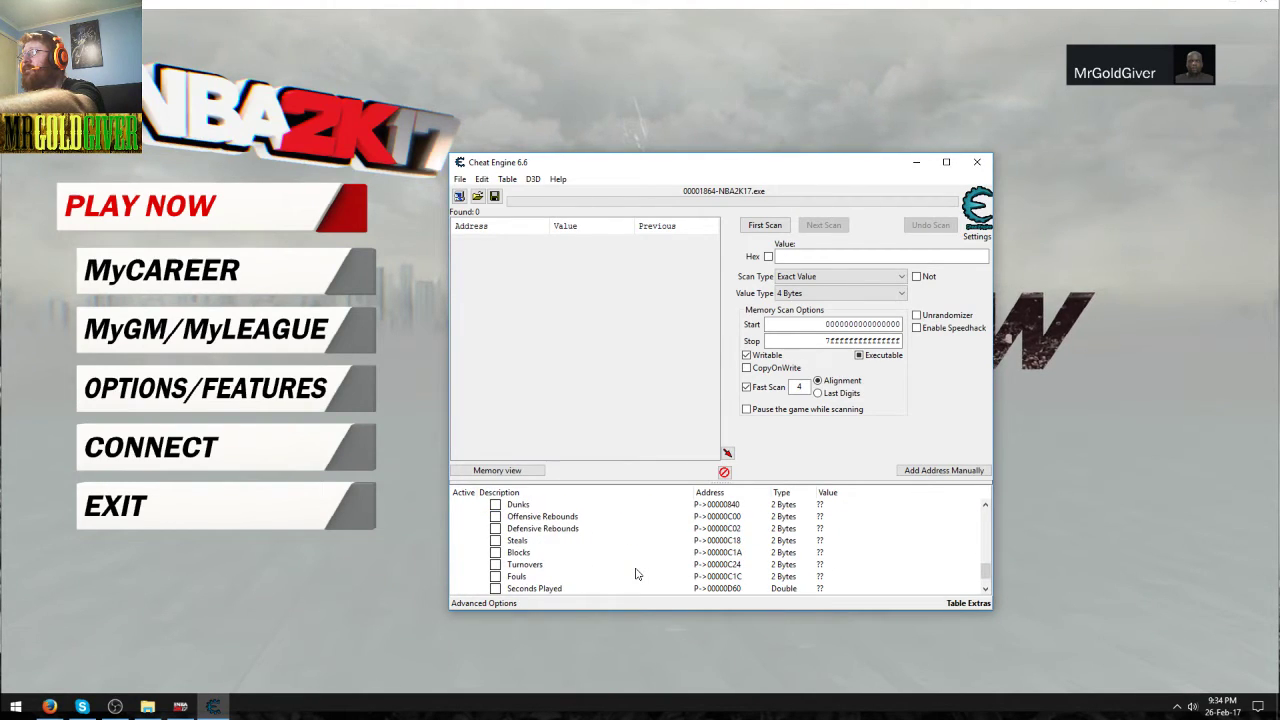
scroll(635, 573, "up", 10)
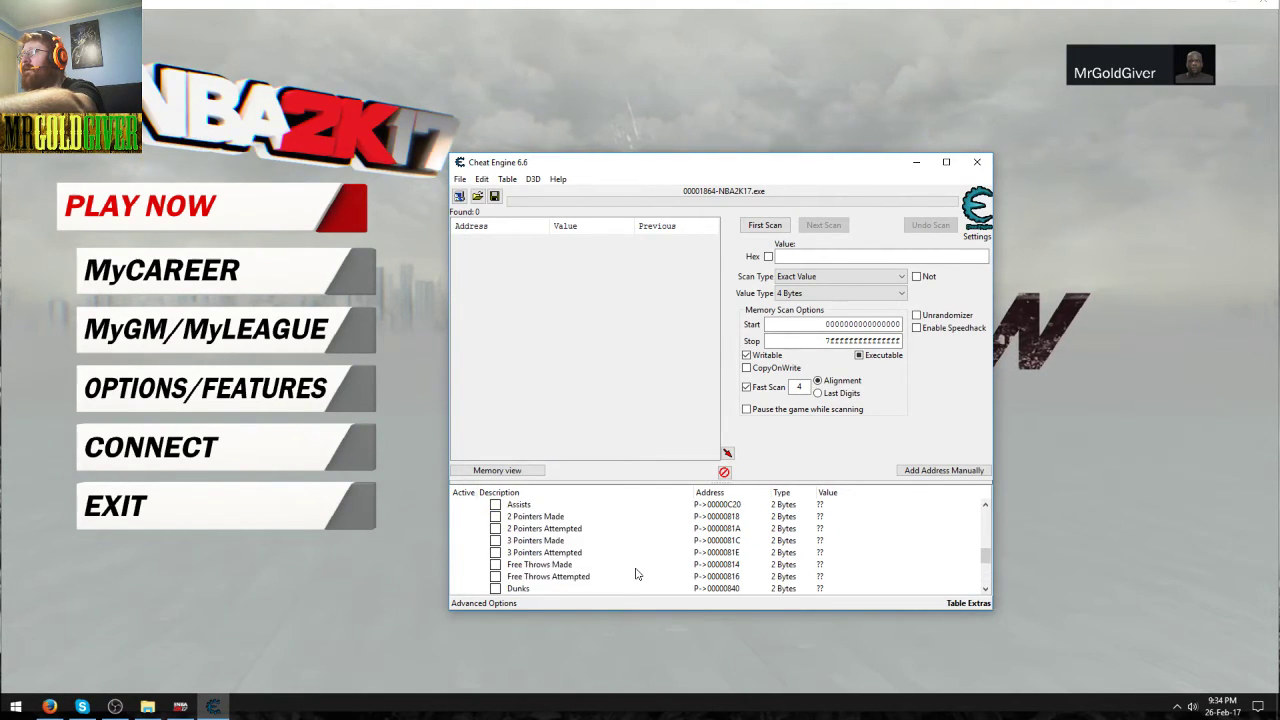